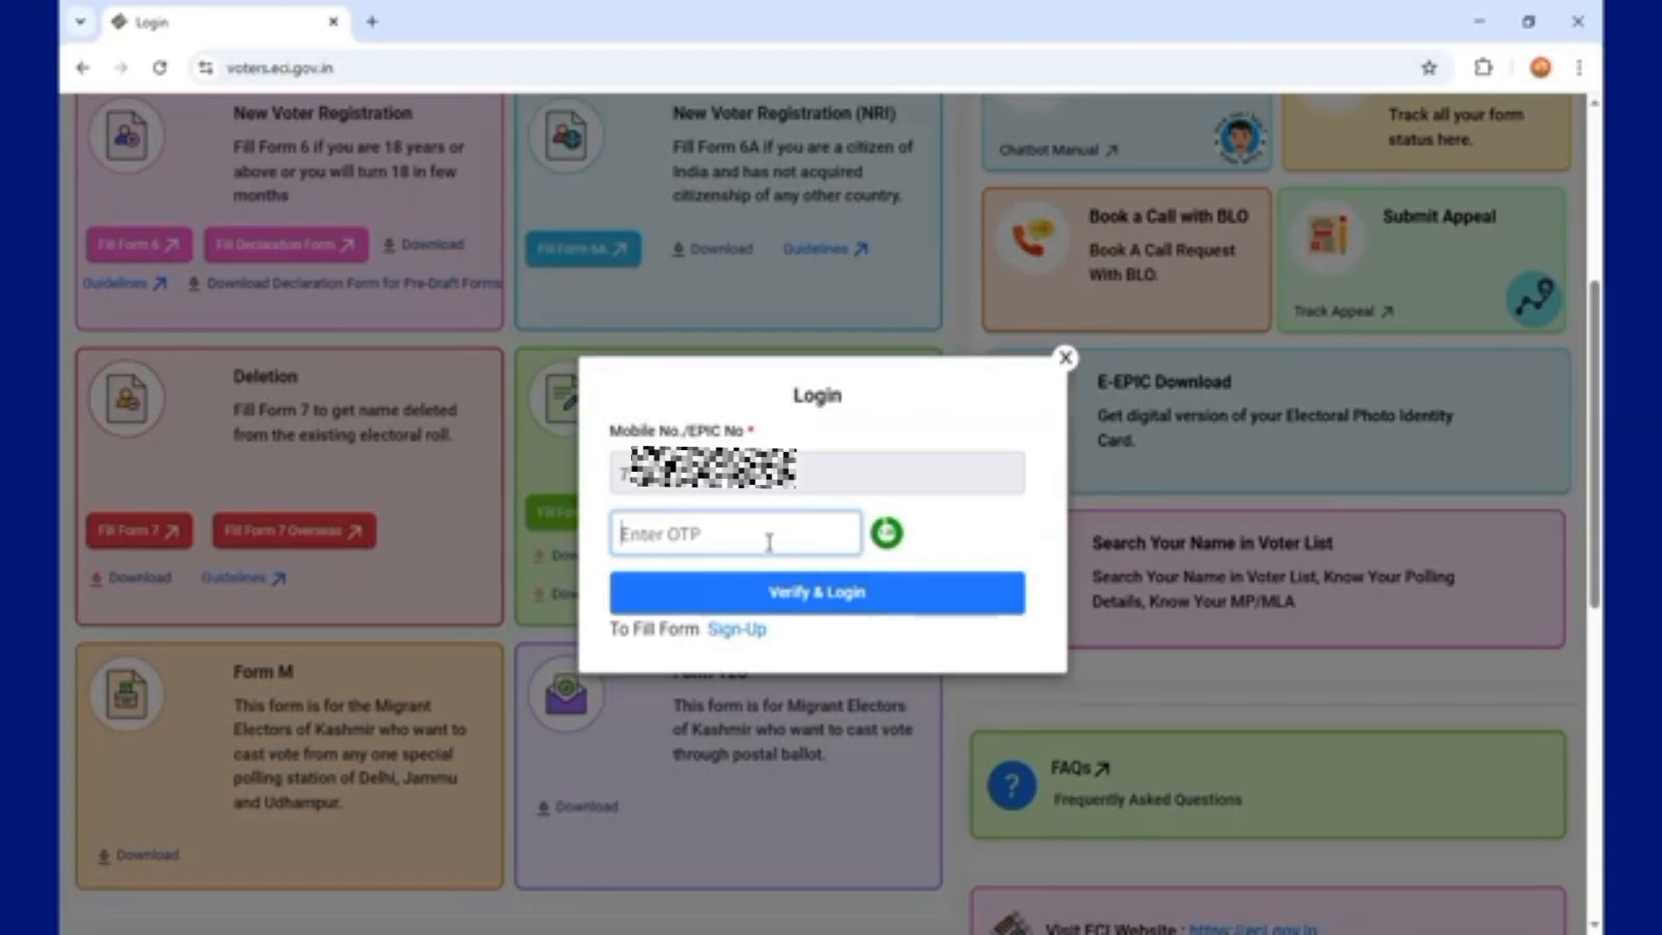
- Enter the received login OTP and verify it to reach the signed-in home page
click(836, 594)
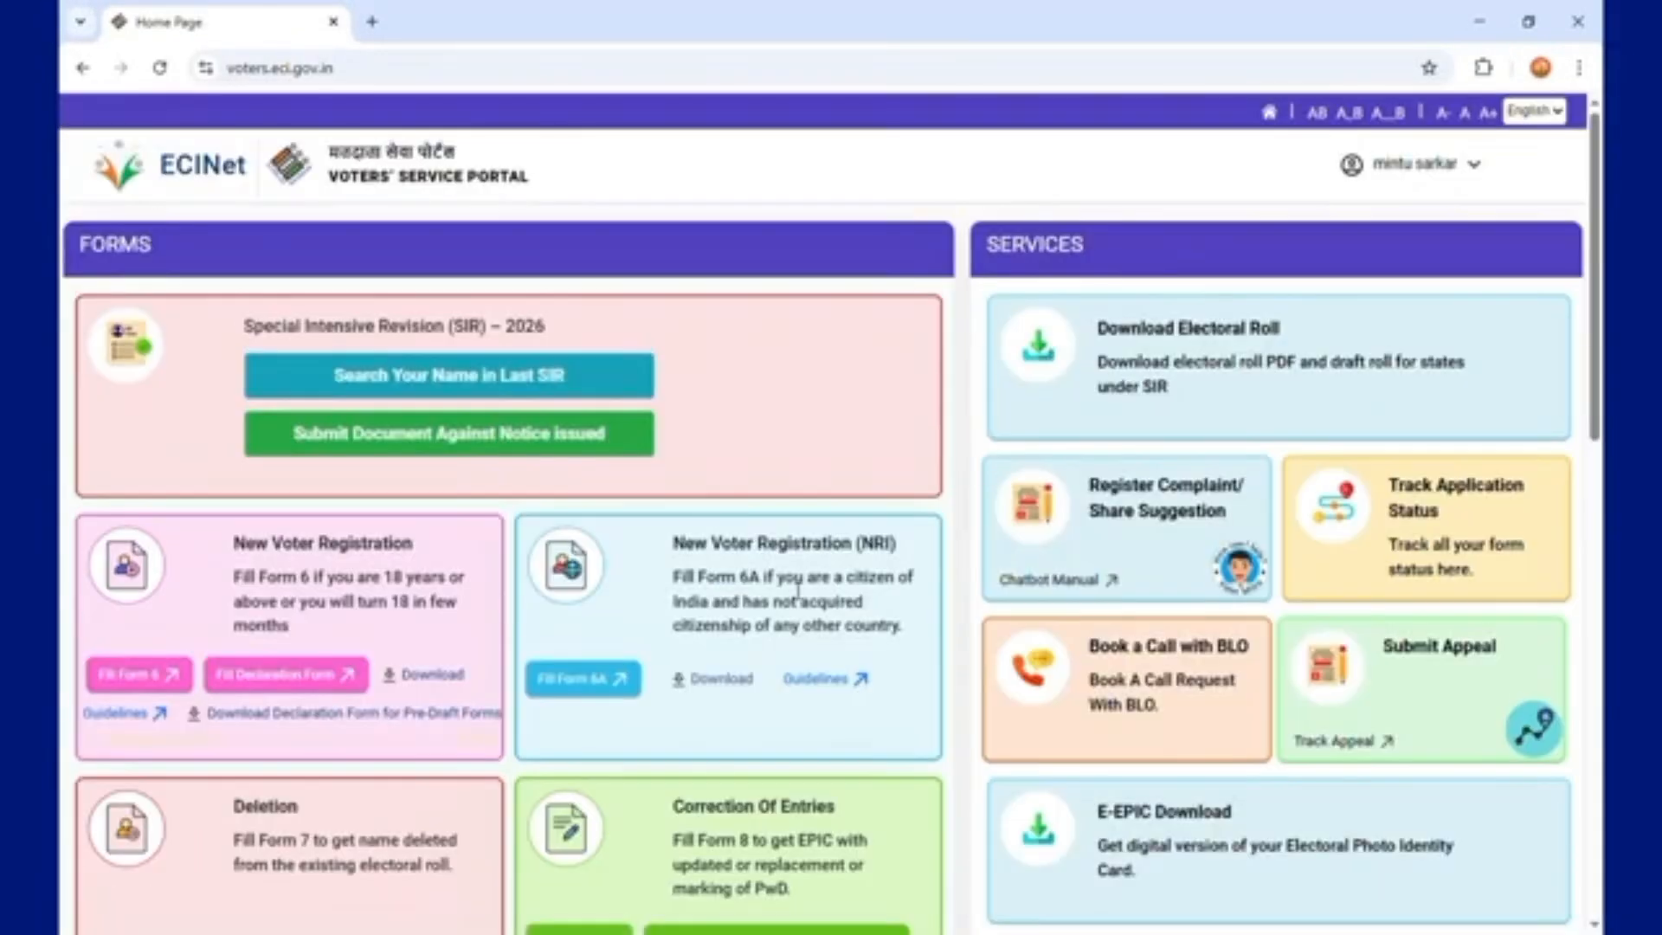
scroll(717, 534, down, 8)
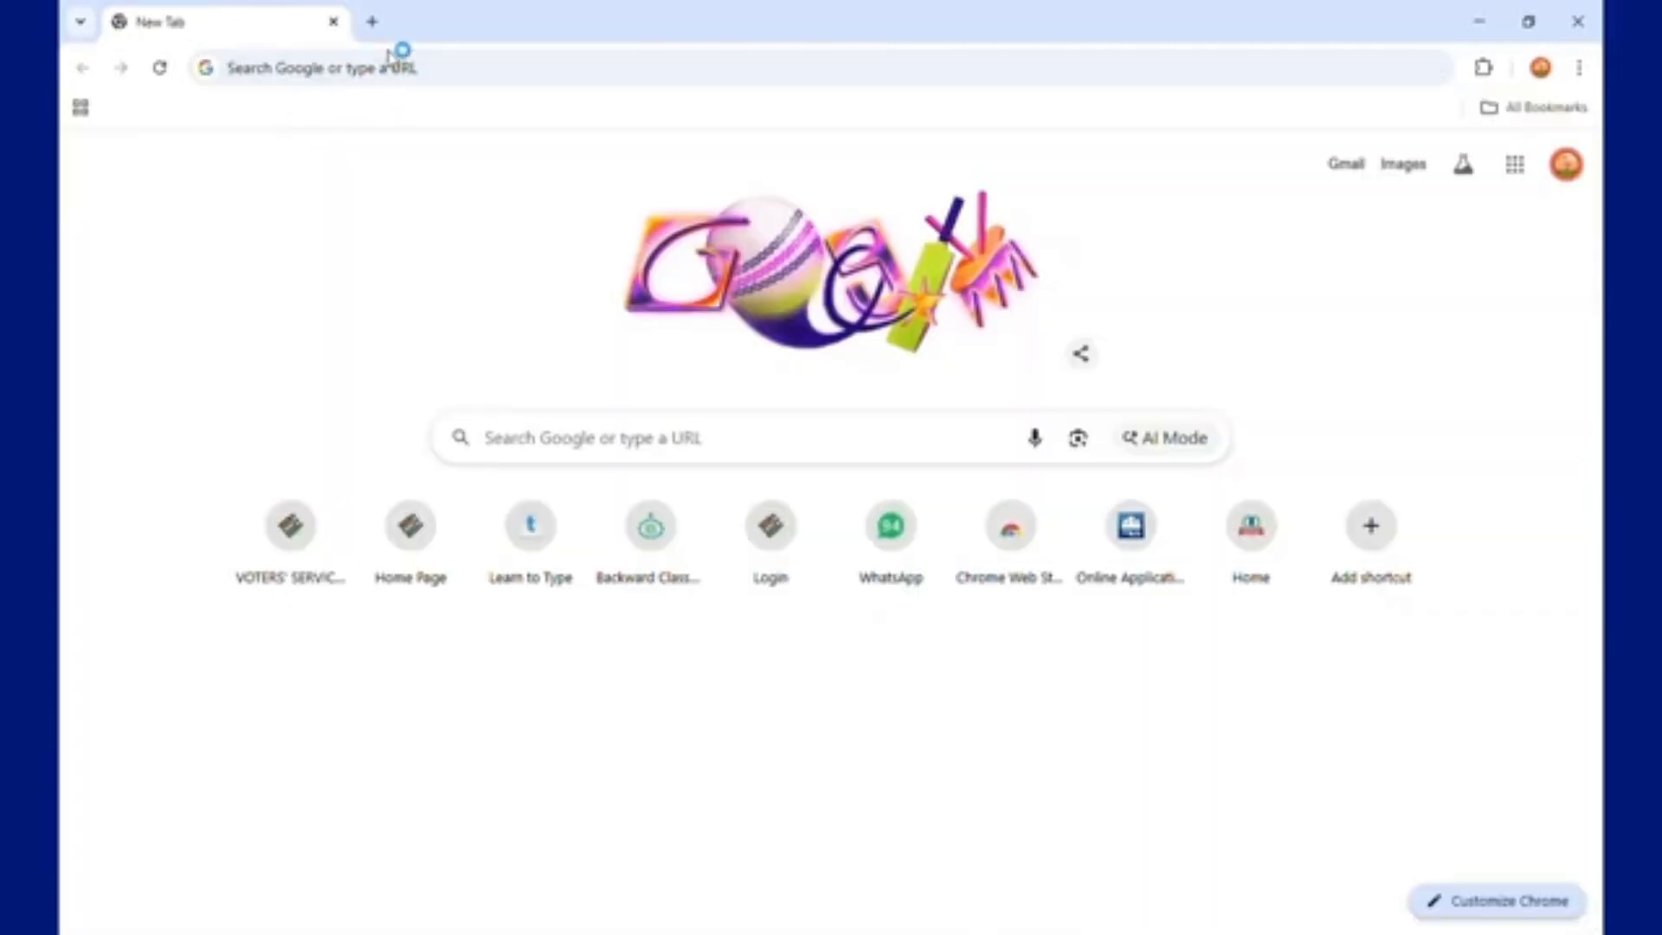
- Search Google for 'nvsp' and go to the Voters' Services Portal result
click(557, 450)
text(nvsp)
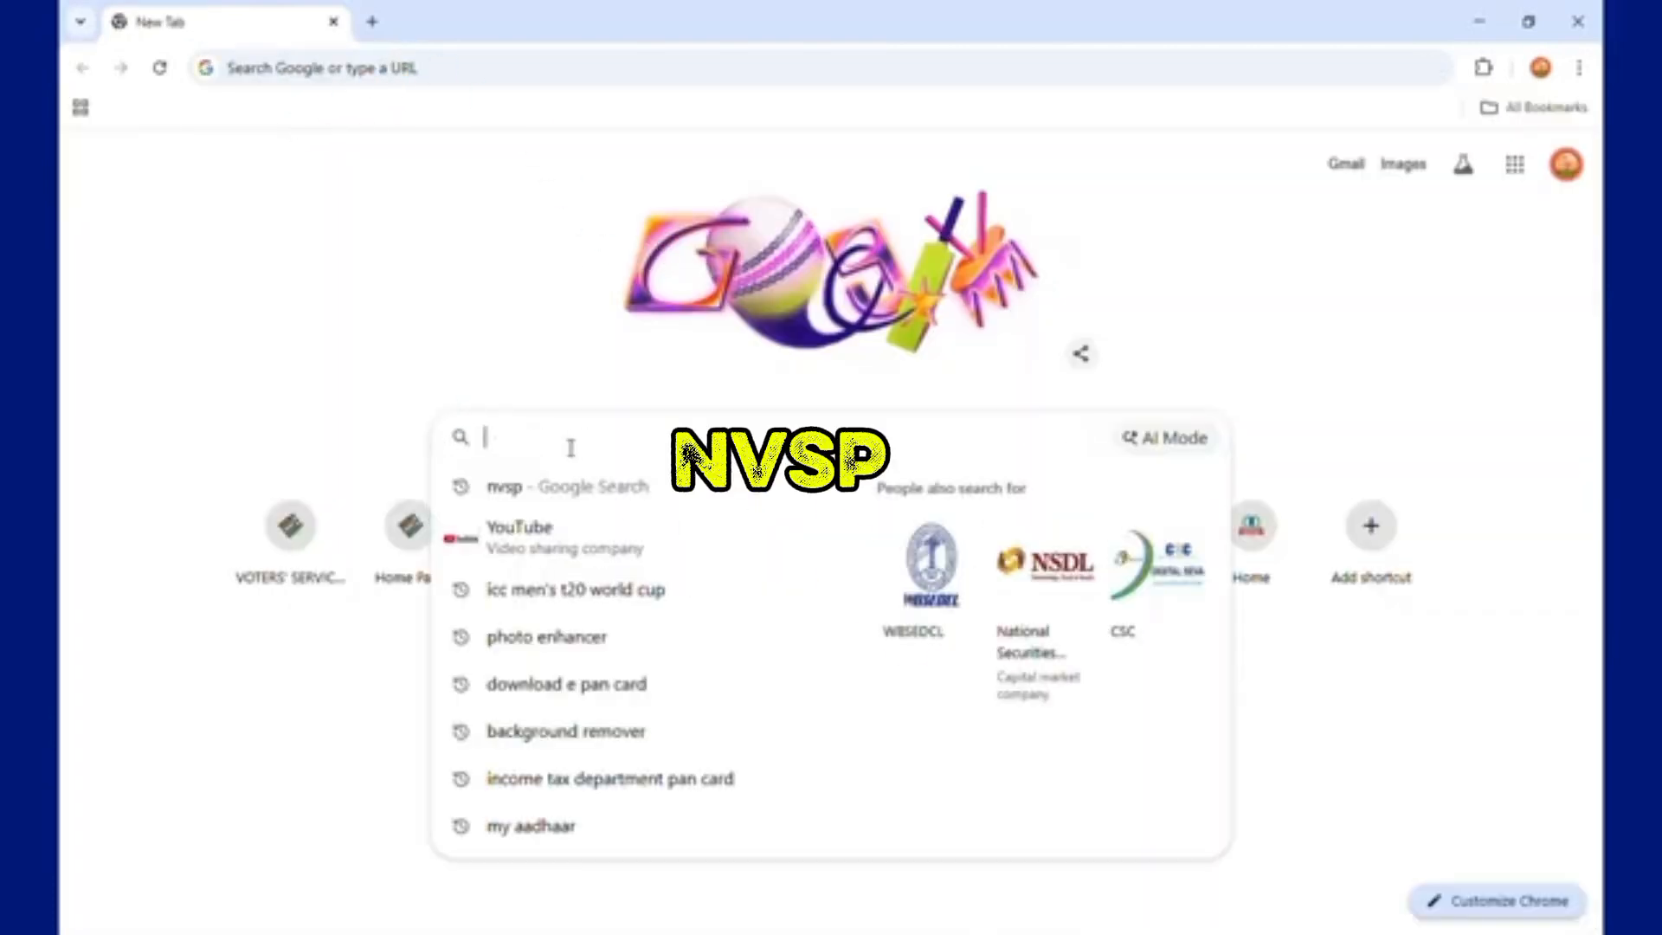
key(Return)
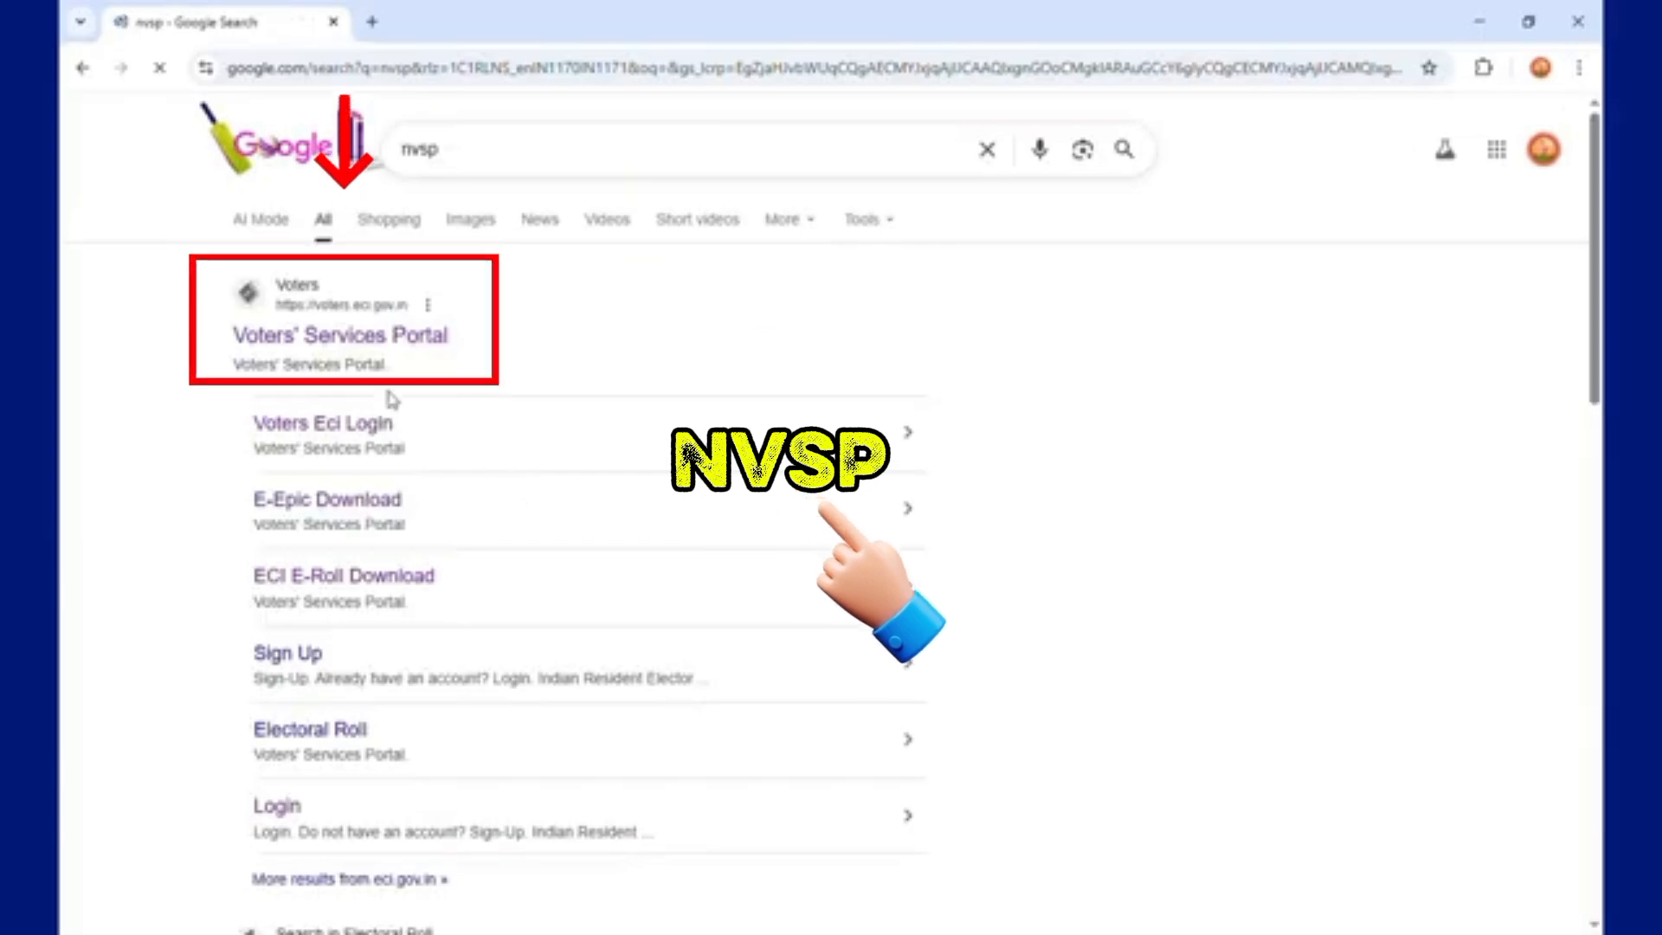
click(377, 342)
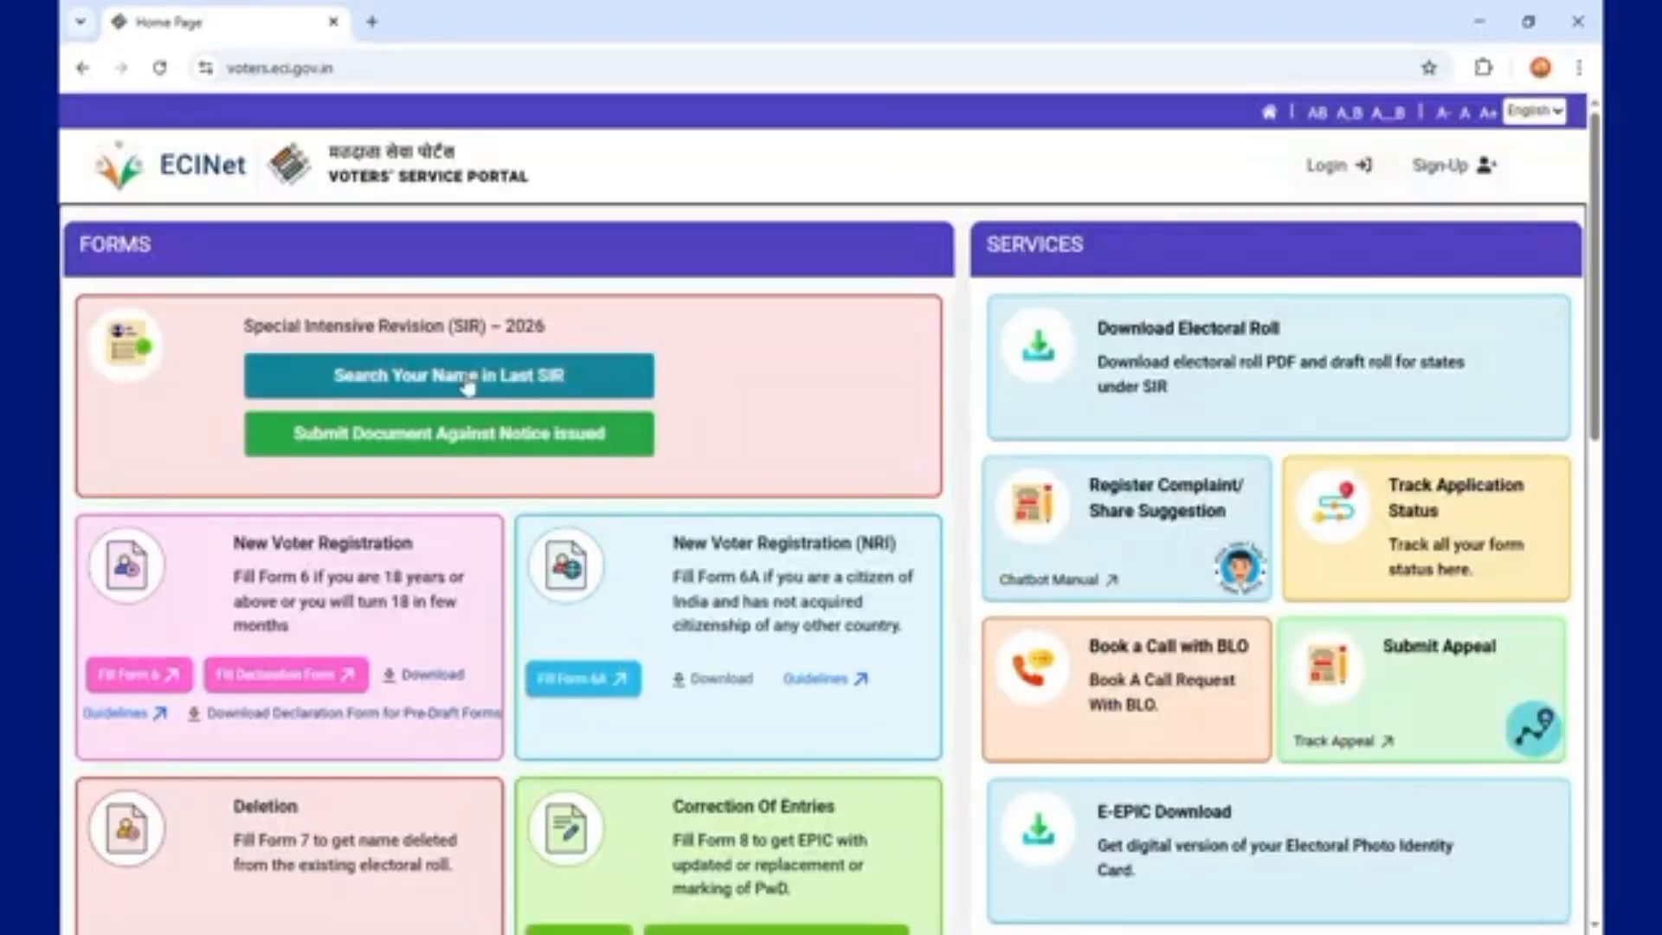
- Start Form 8, solve the login captcha, request an OTP and enter the received code
scroll(565, 428, down, 5)
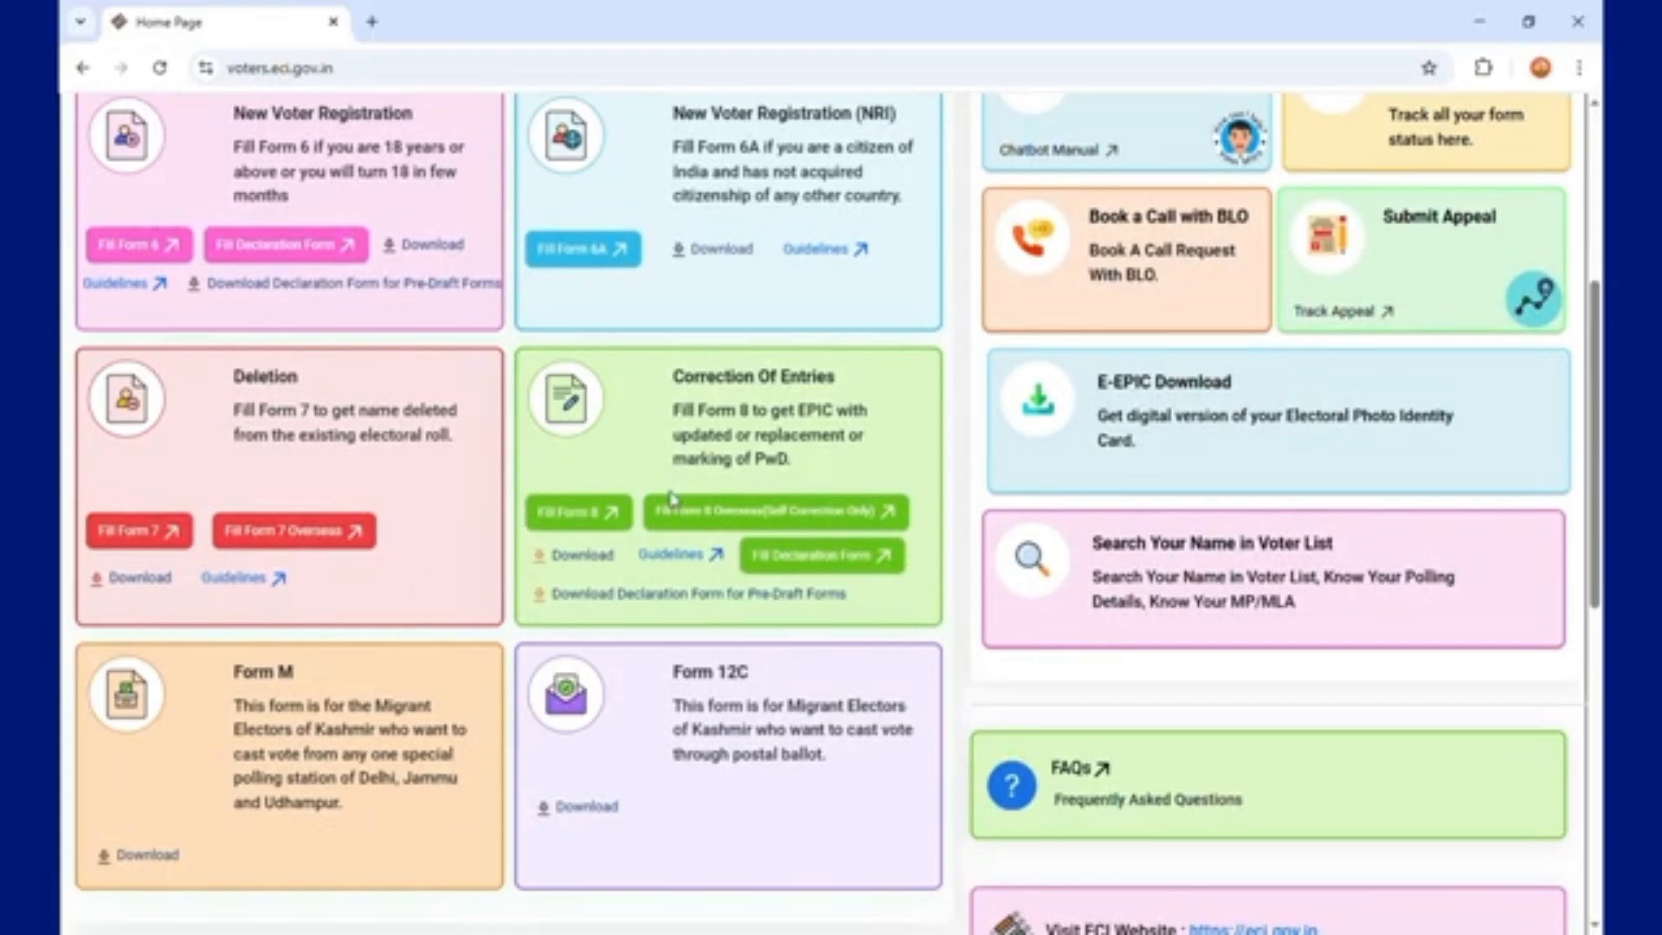
click(597, 515)
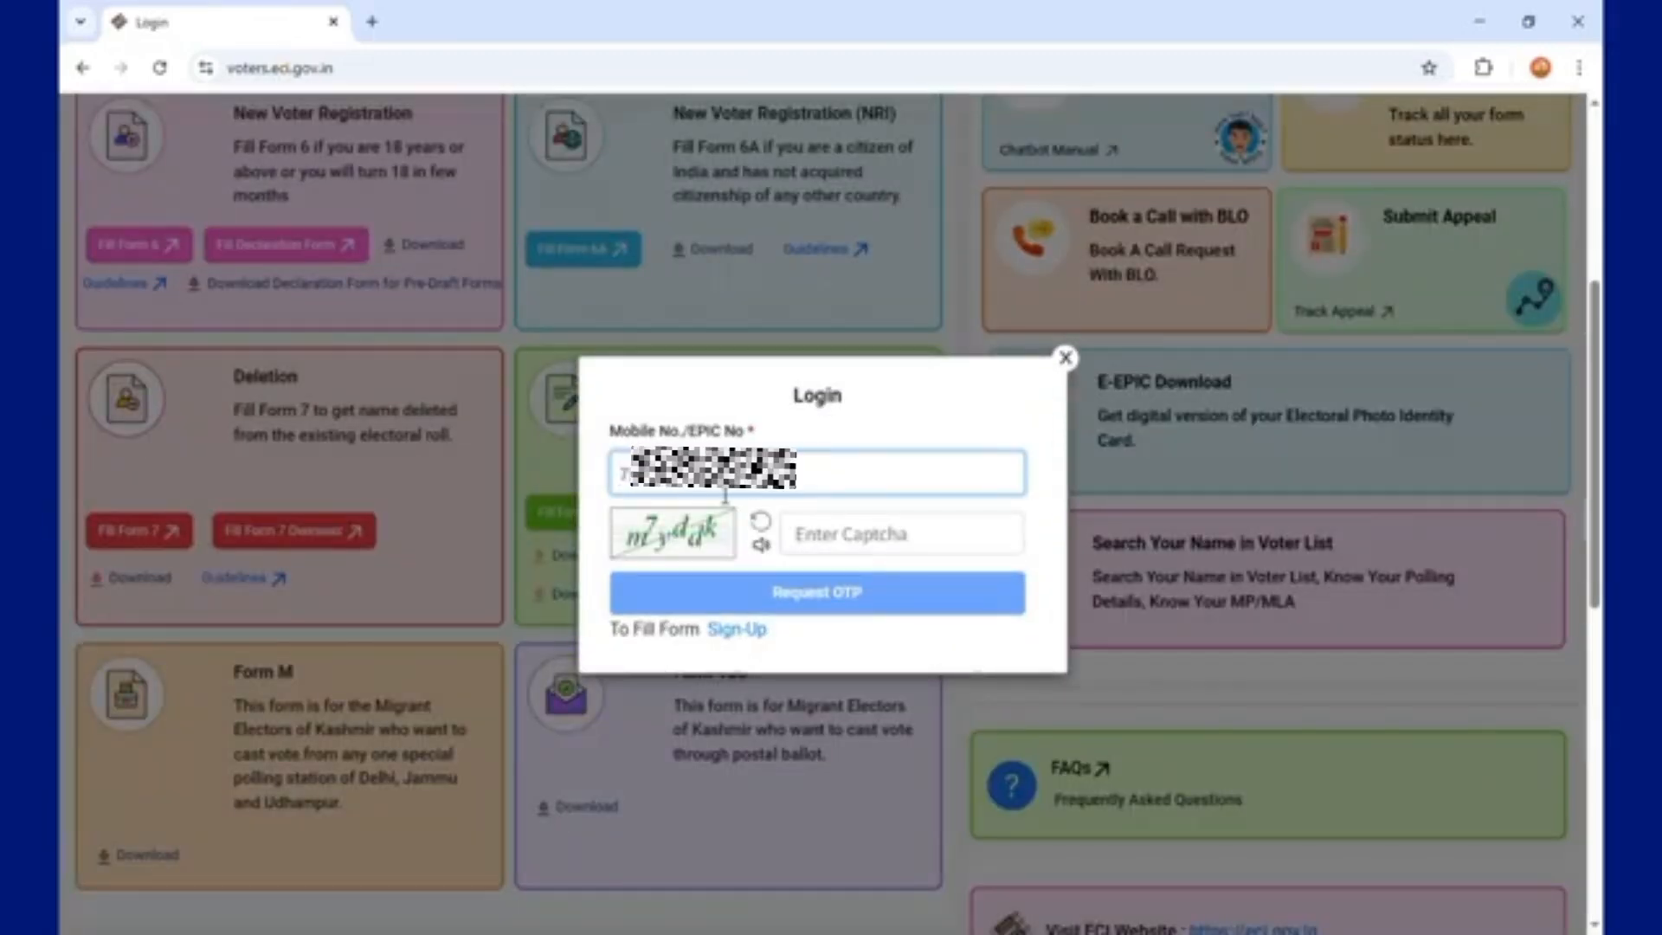
click(847, 549)
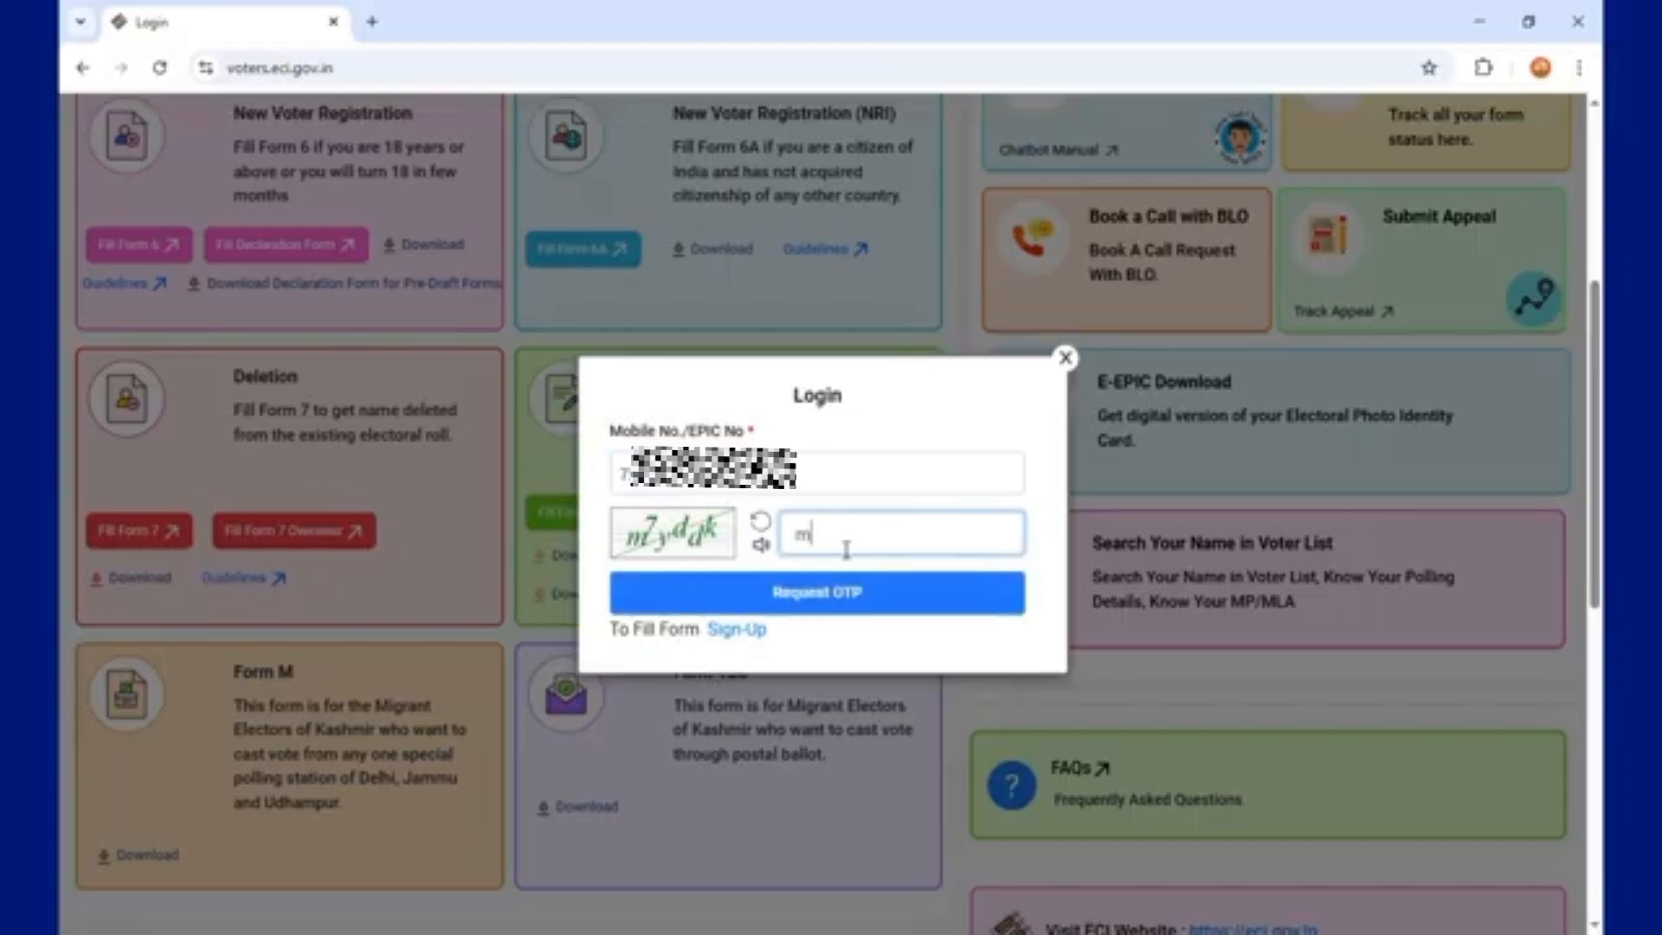
click(888, 593)
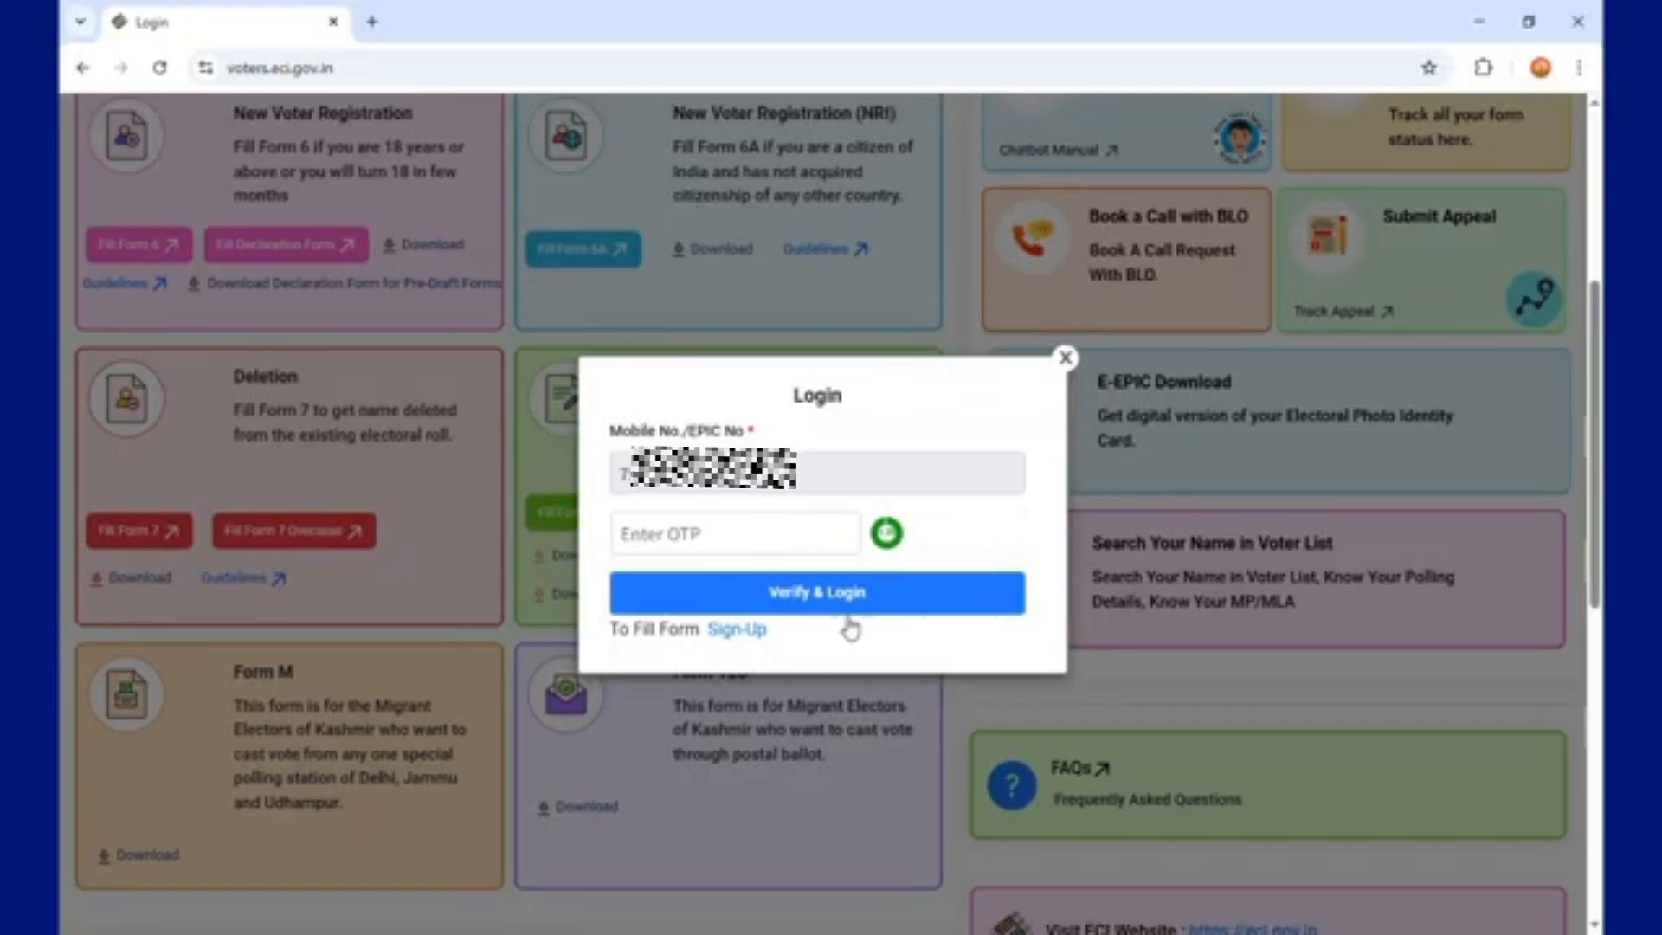
click(769, 543)
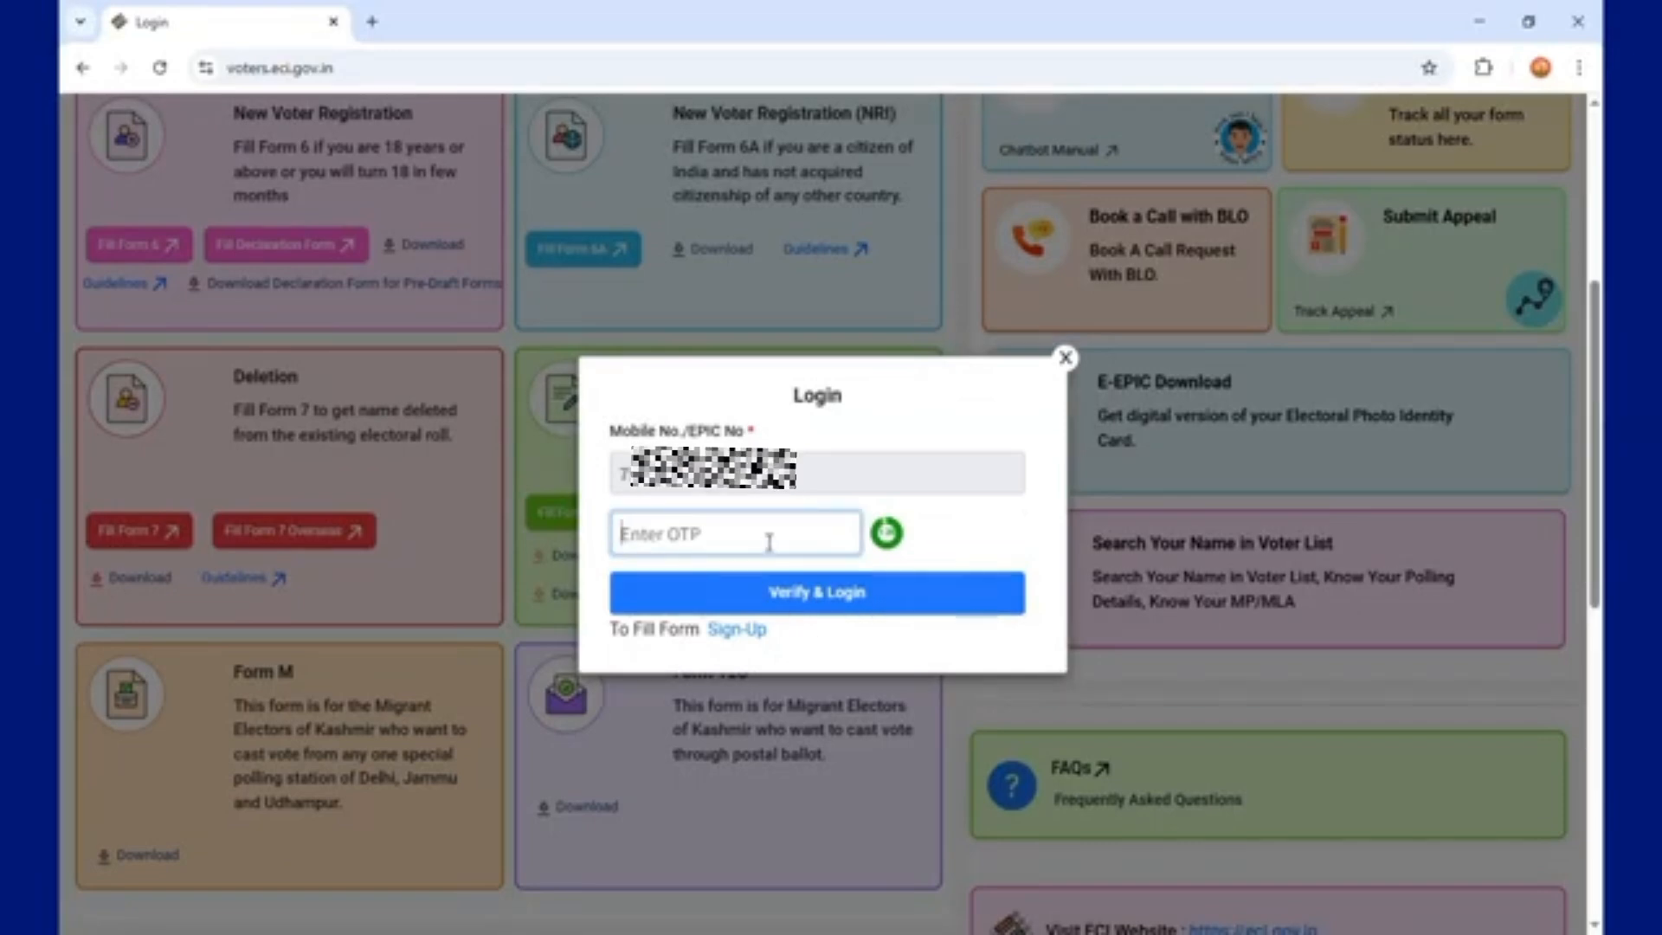
- Log in with the OTP and start Form 8
click(833, 599)
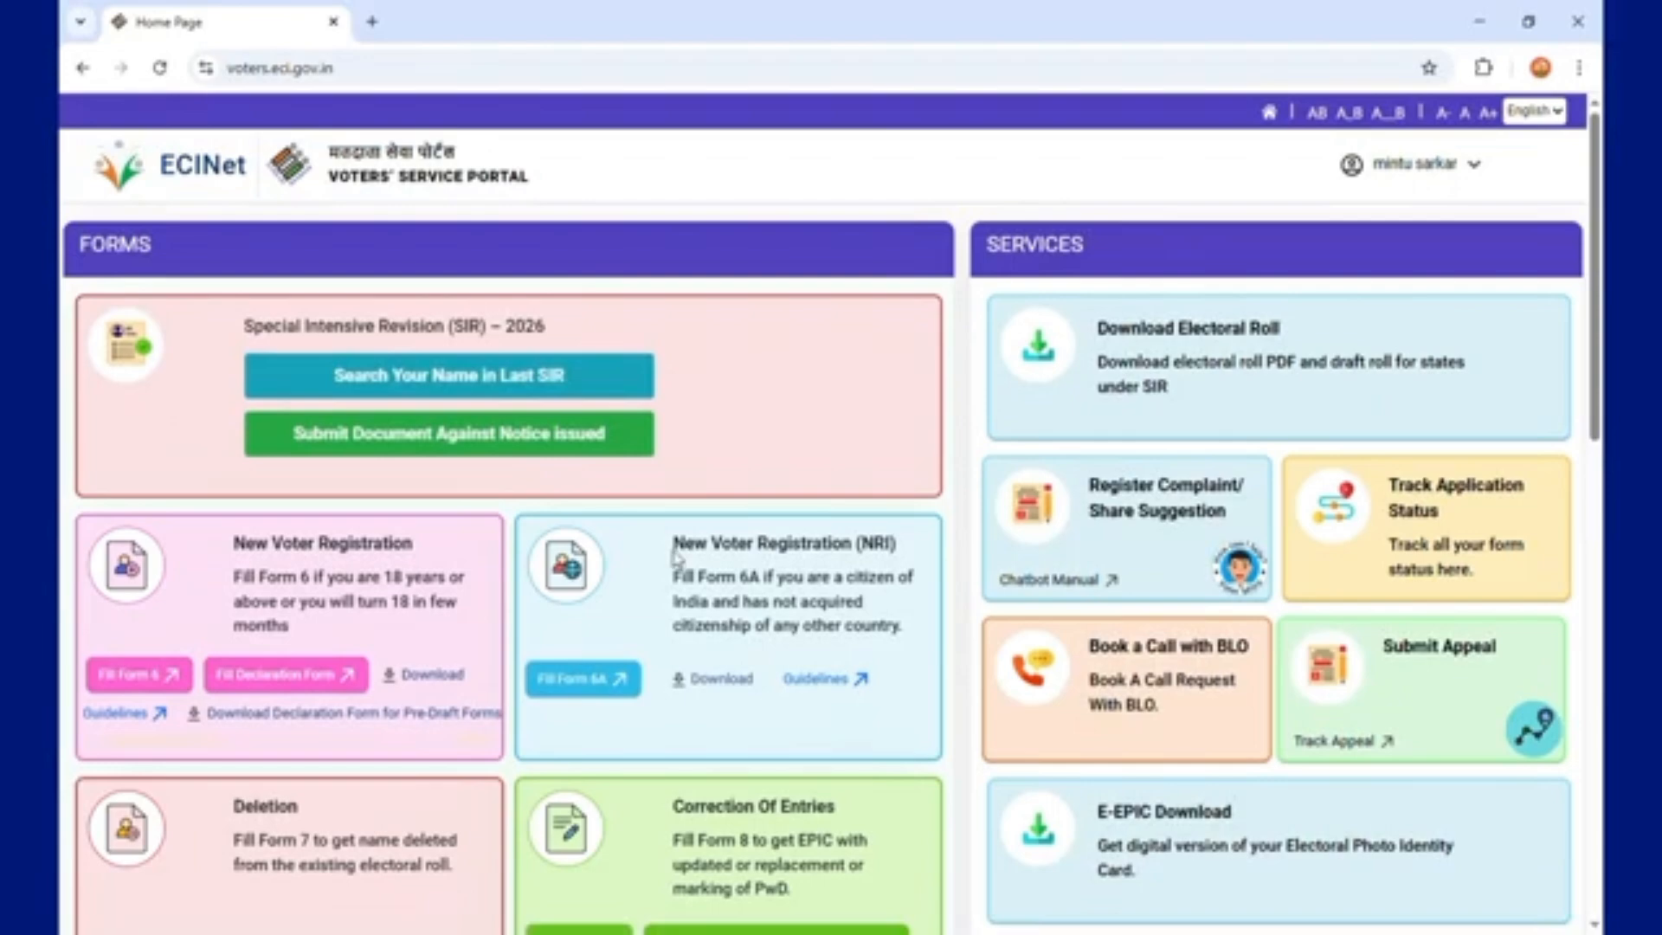
scroll(719, 533, down, 6)
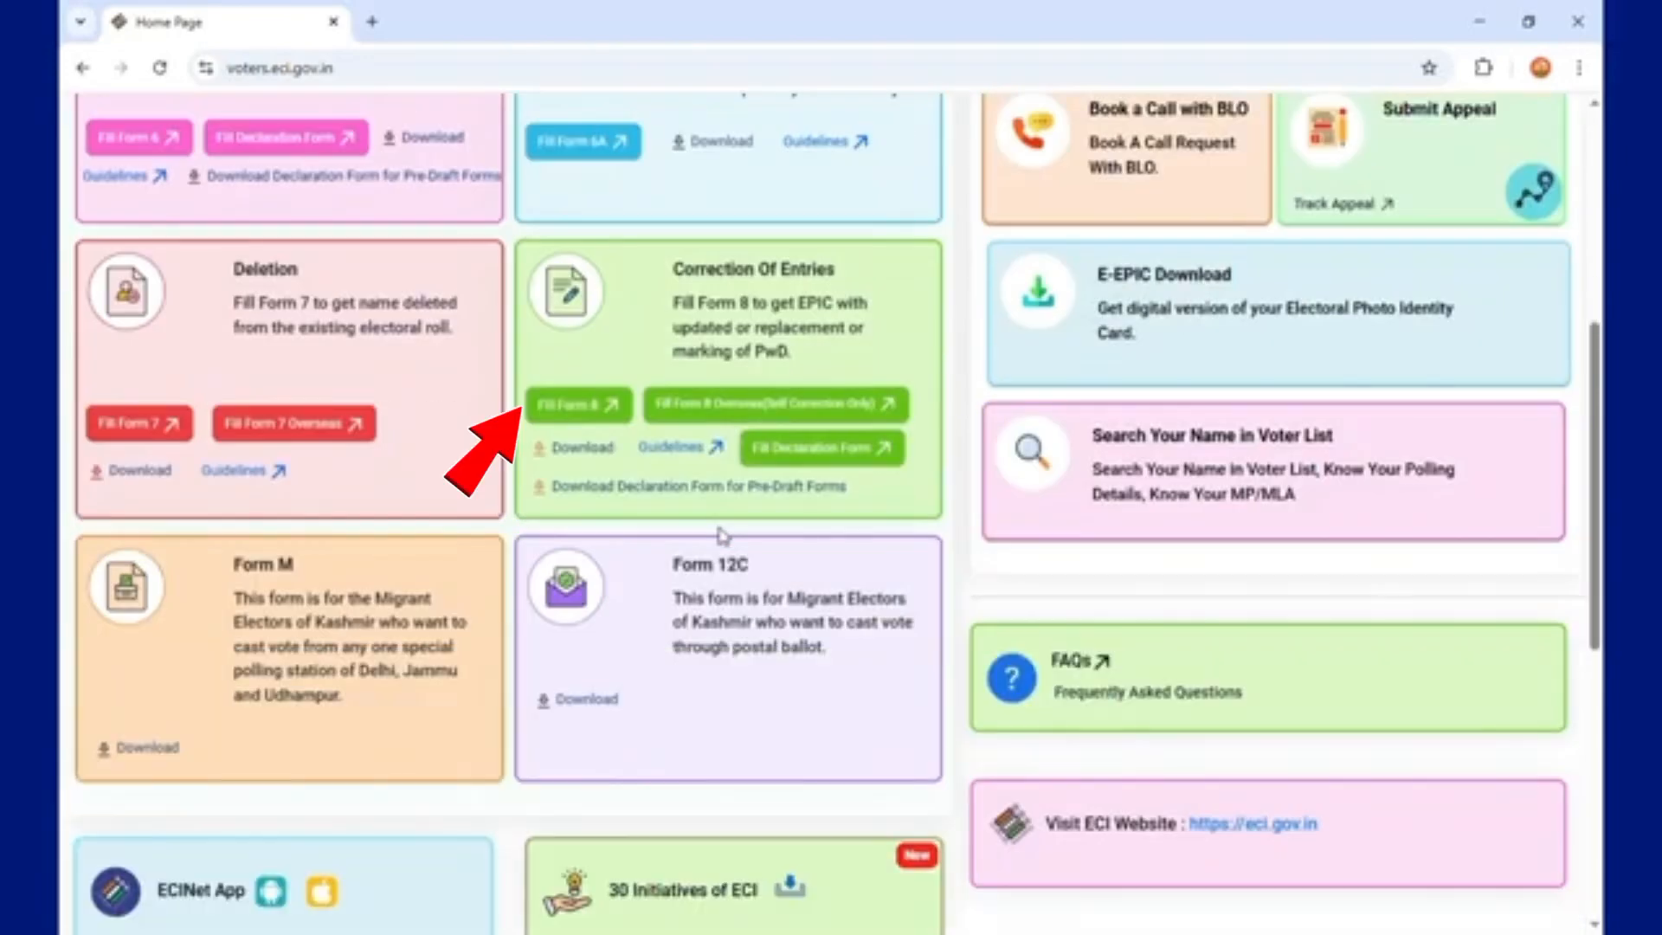
click(612, 407)
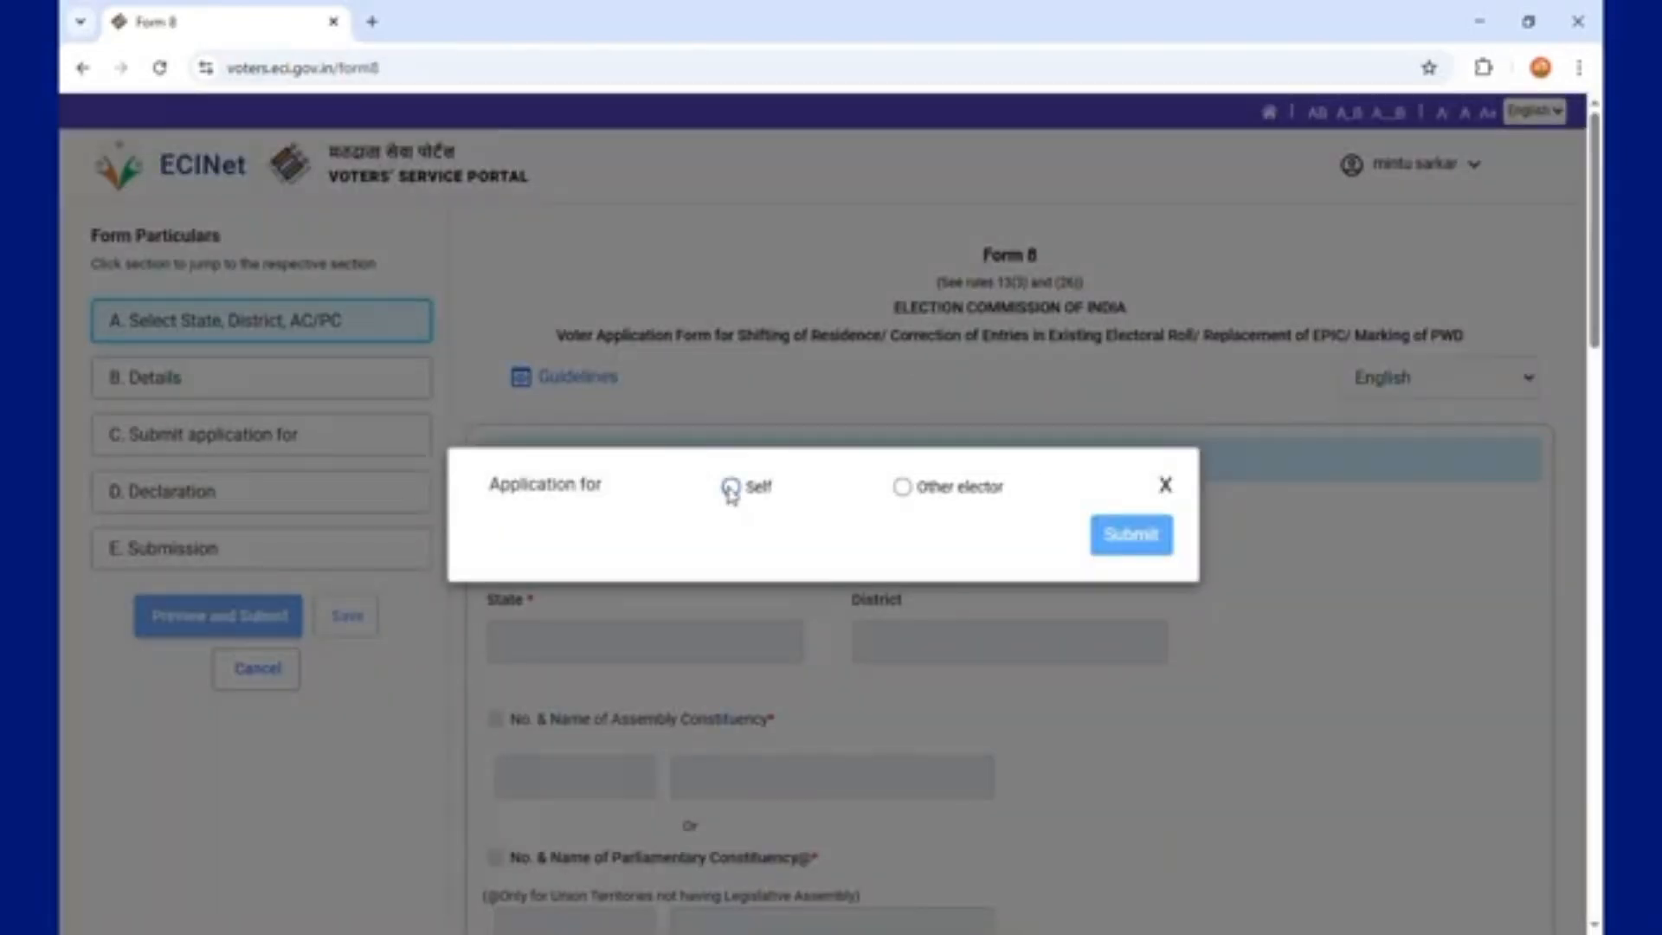
- Apply for Self using the applicant's EPIC number and choose Correction of Entries
click(731, 487)
click(844, 534)
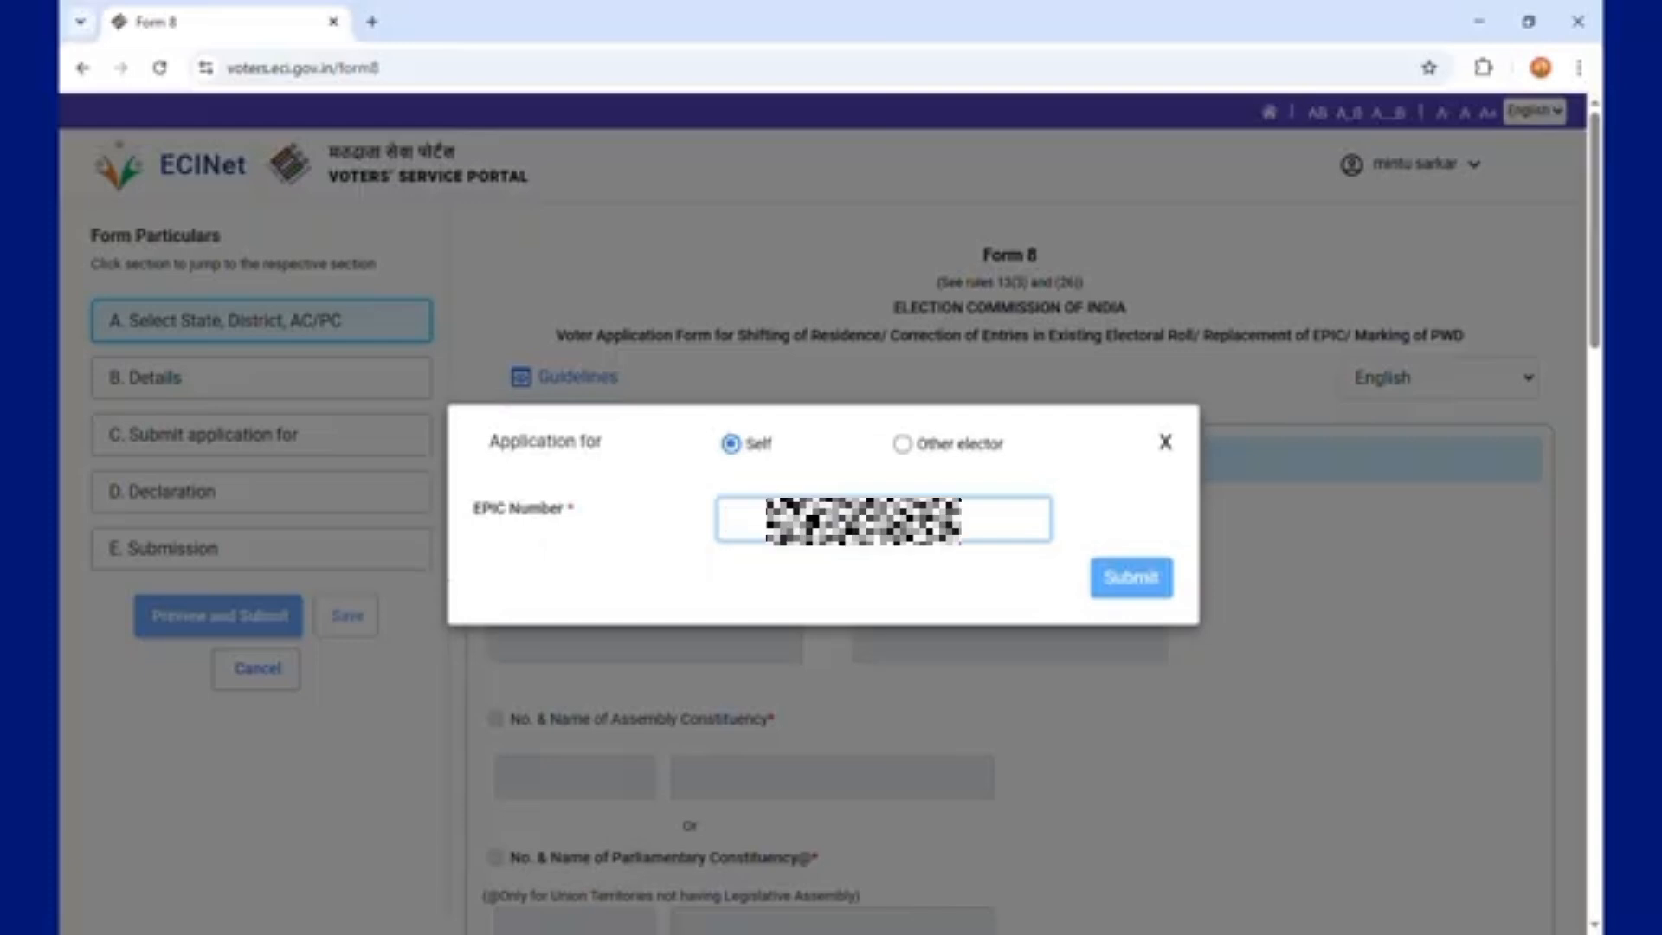
text(RDG)
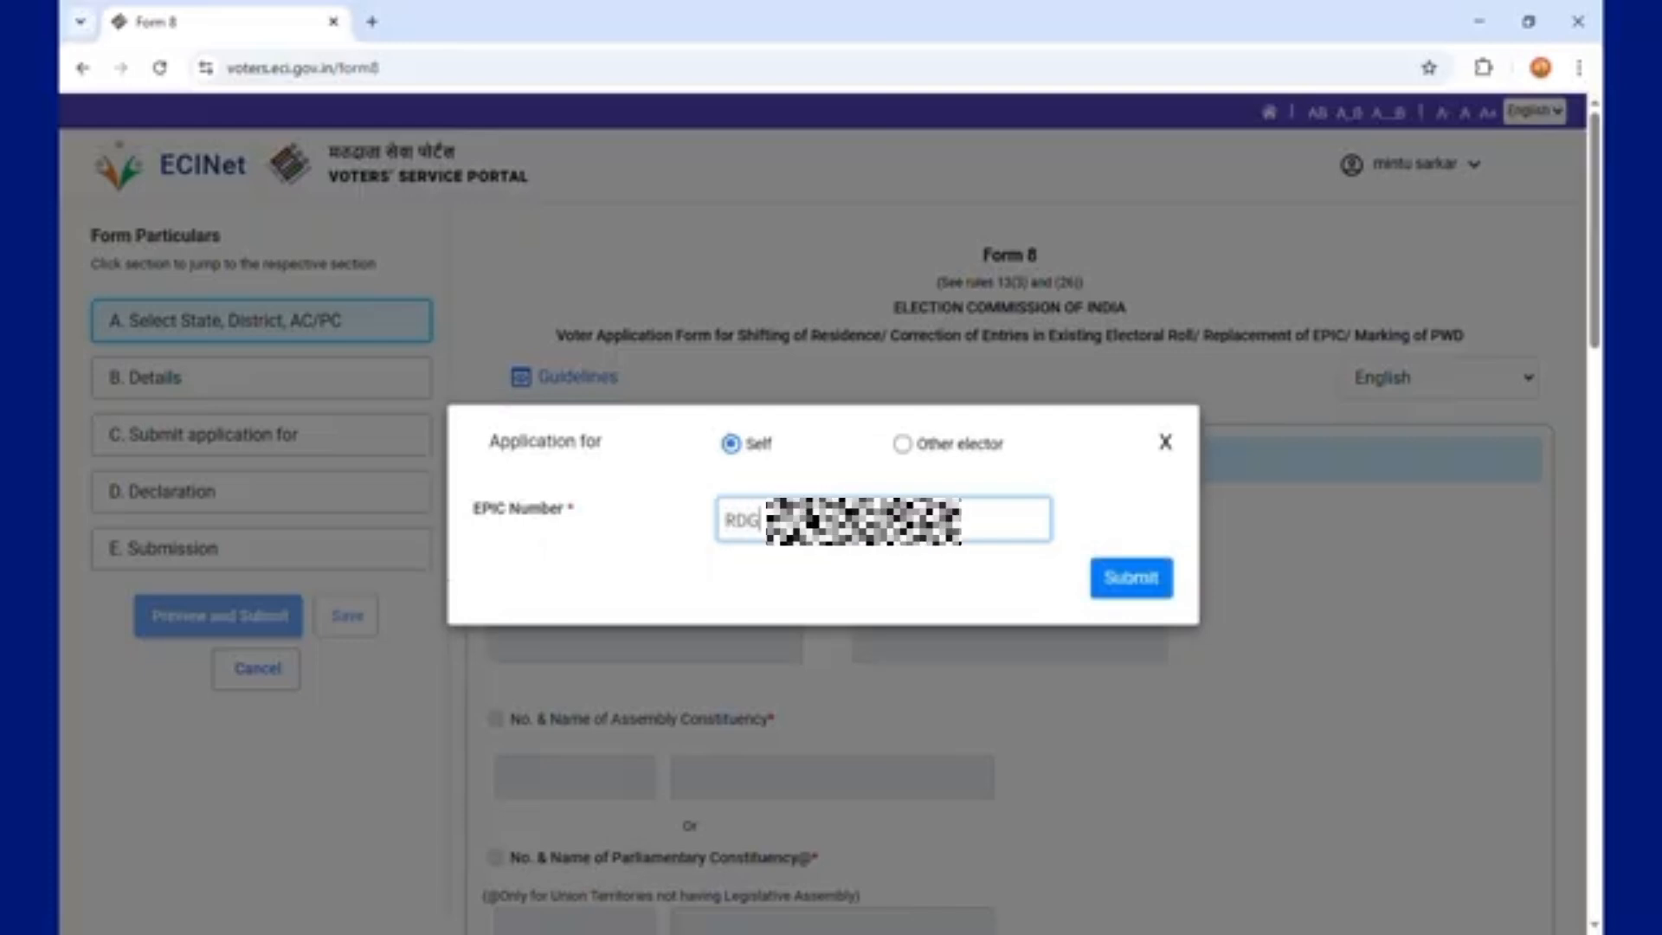
key(BackSpace)
text(H)
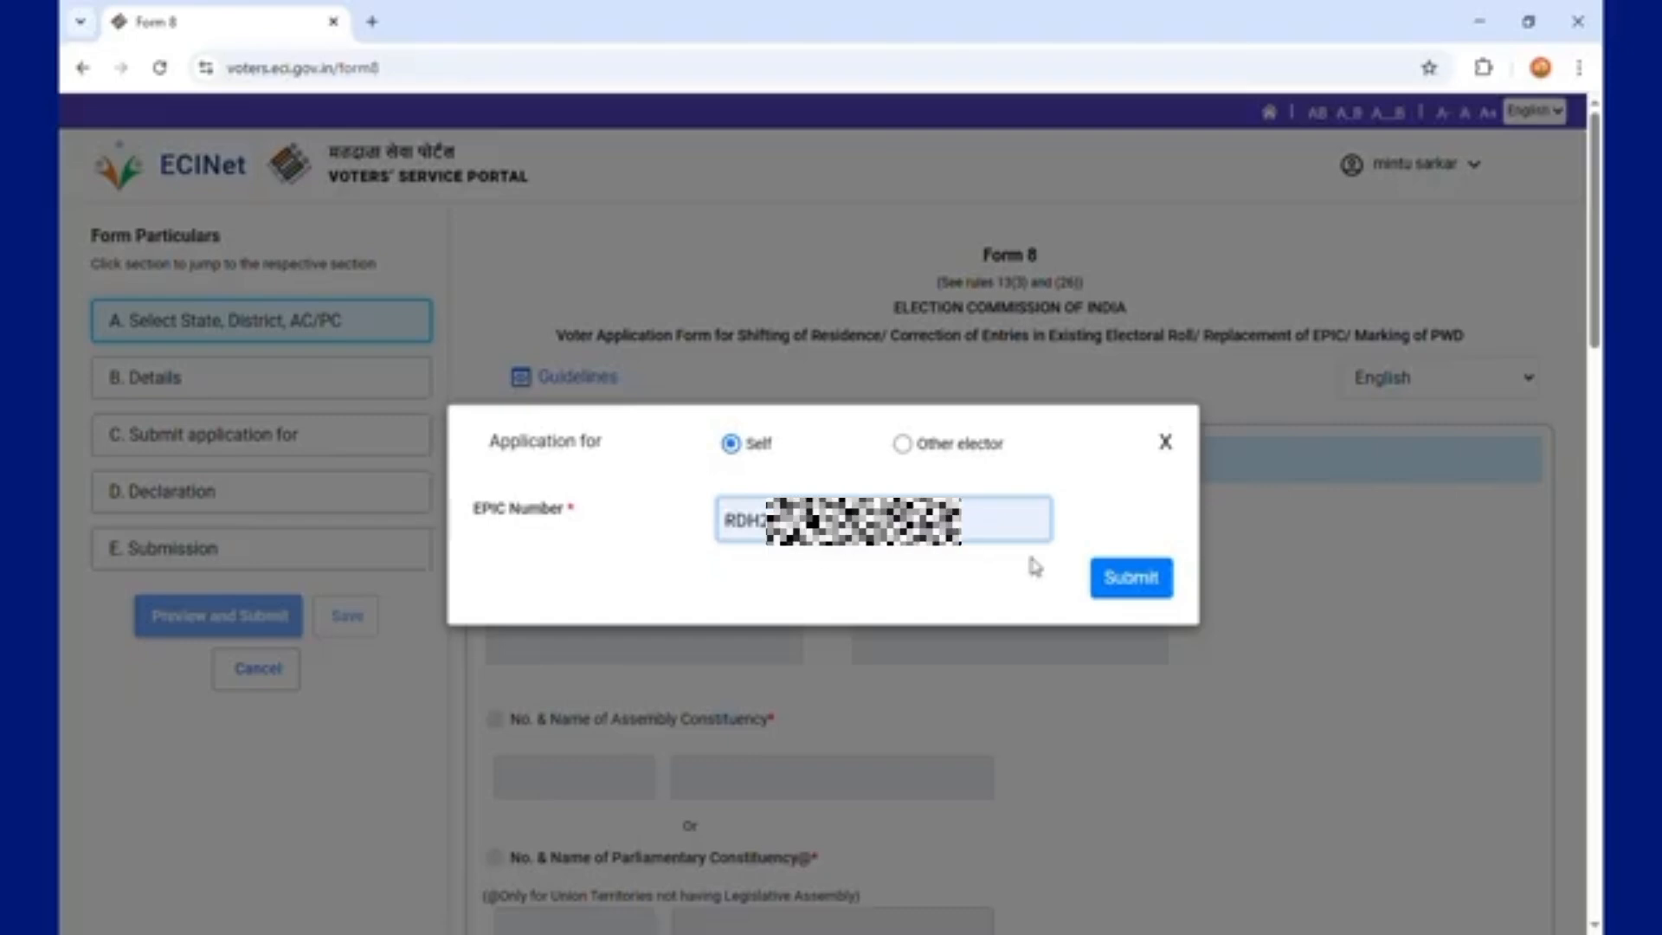
click(1141, 595)
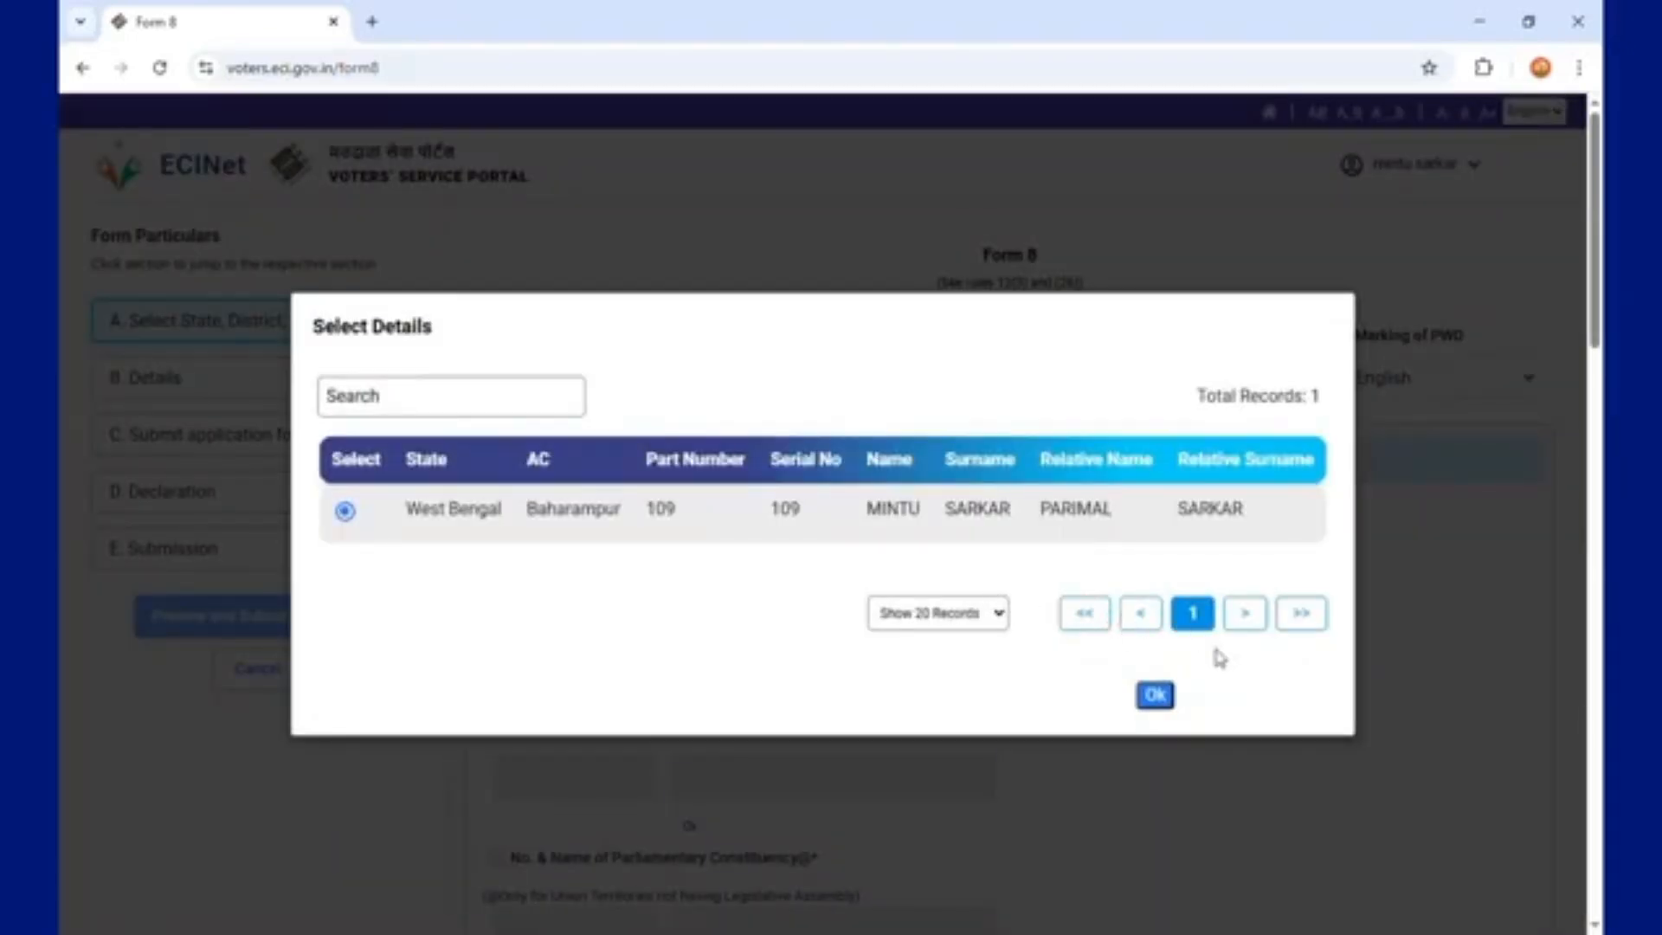
click(1161, 701)
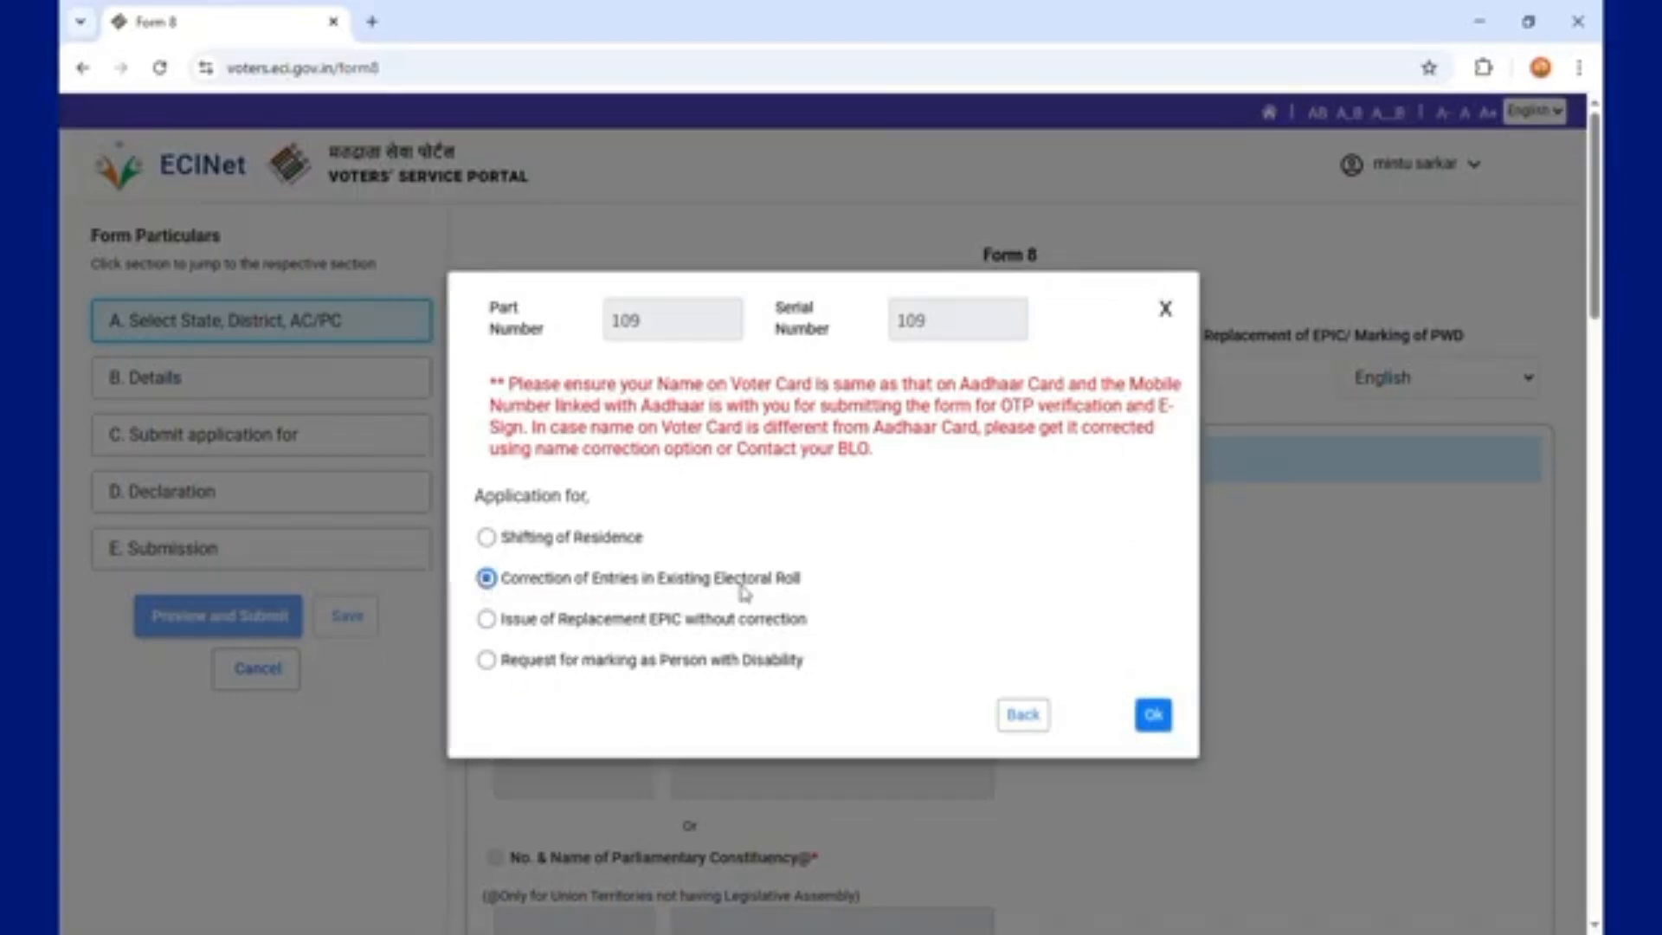
click(1144, 717)
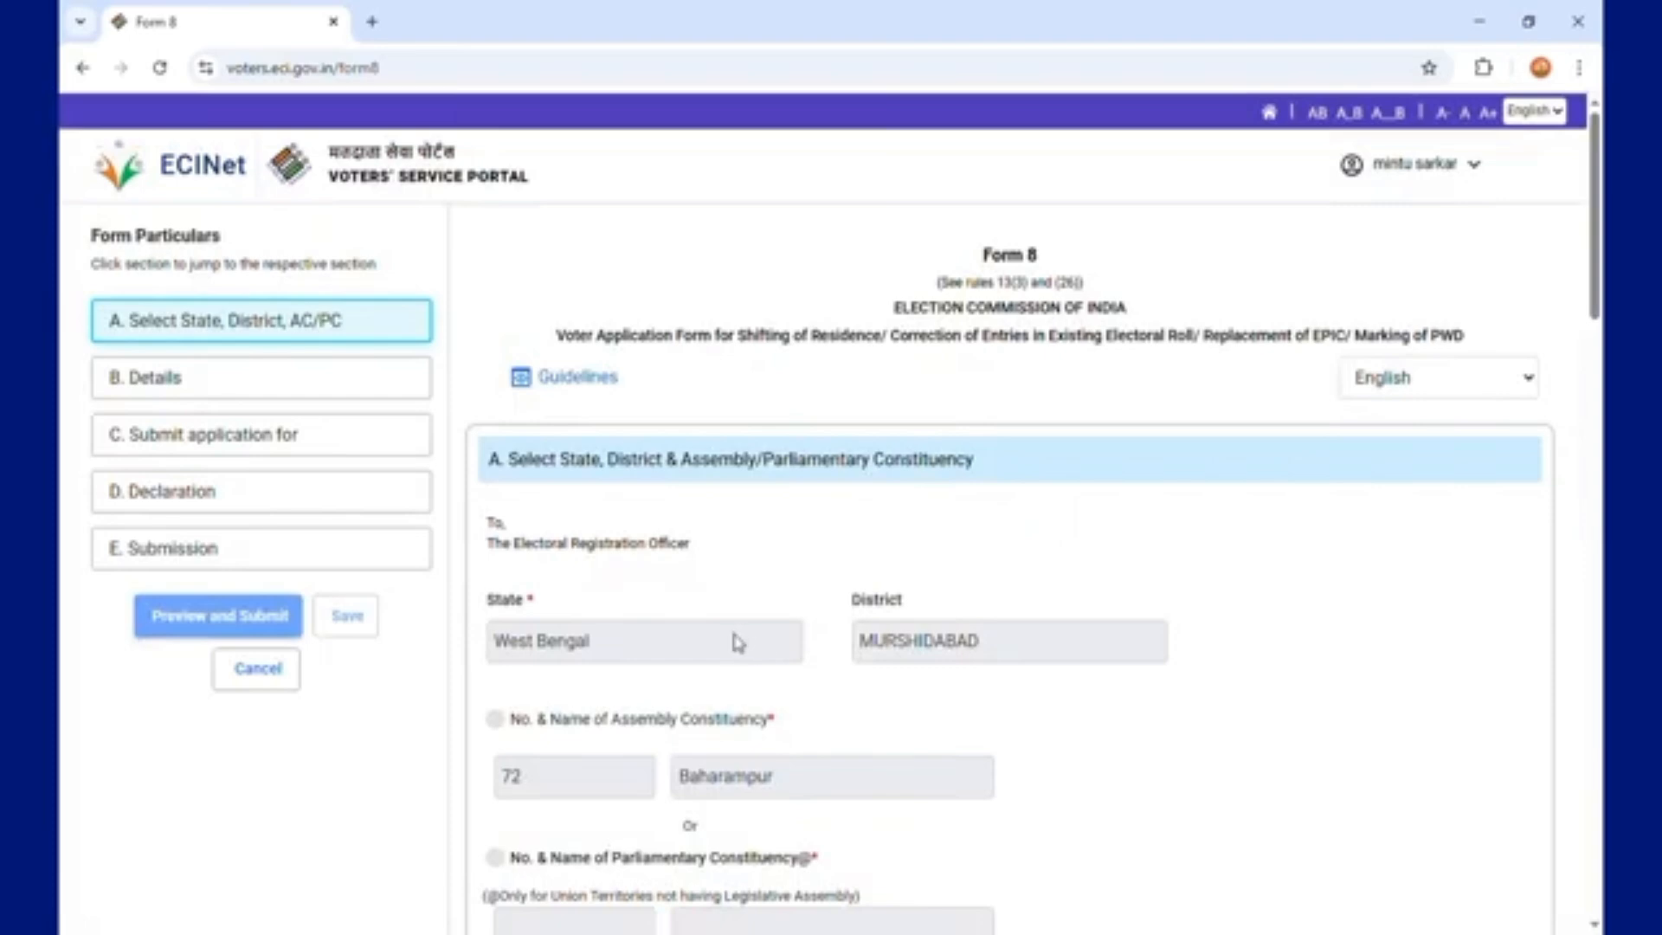
- Go to the Details section and enter the applicant's Aadhaar number
scroll(833, 534, down, 3)
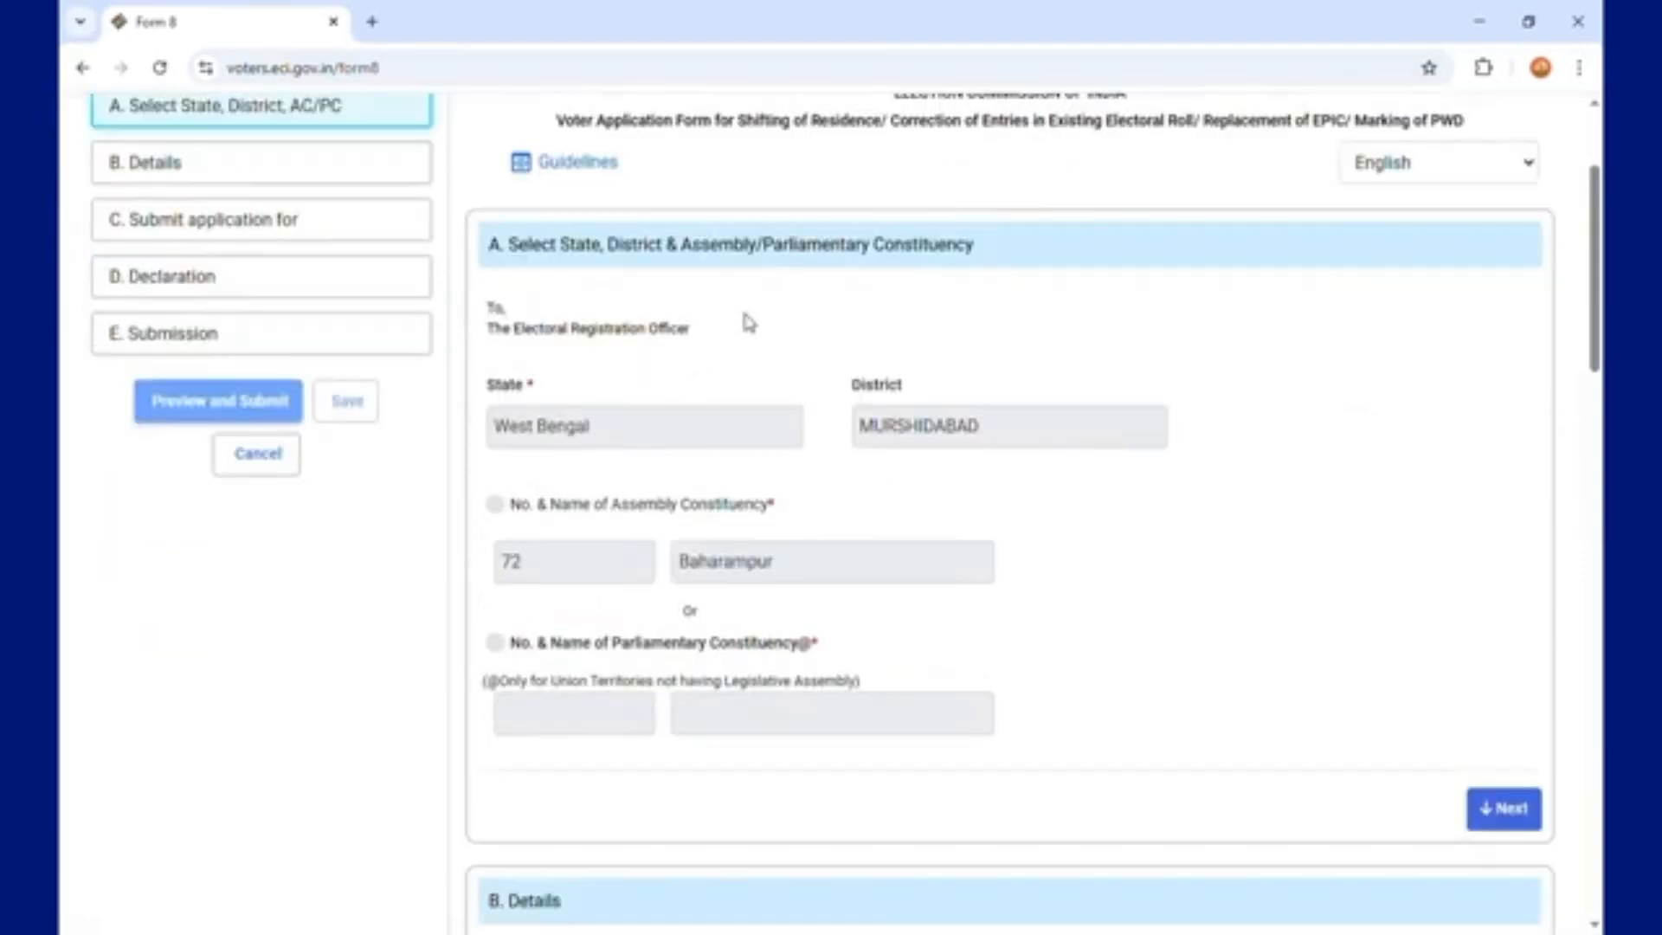
scroll(746, 431, down, 3)
click(1495, 597)
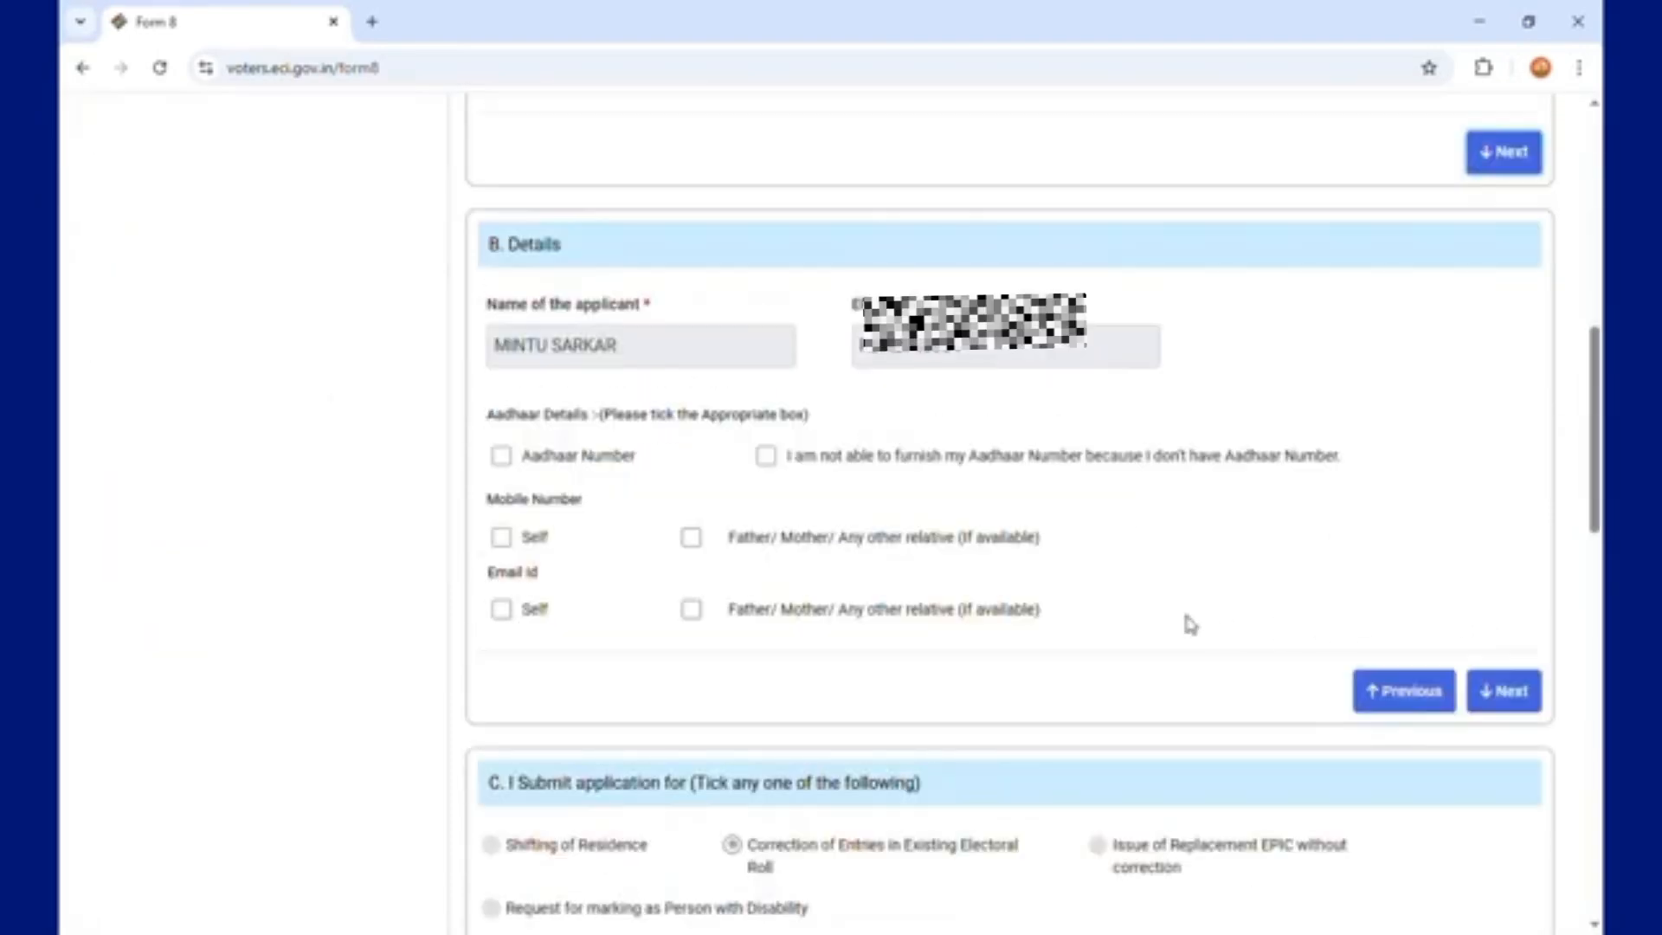
click(501, 455)
click(594, 544)
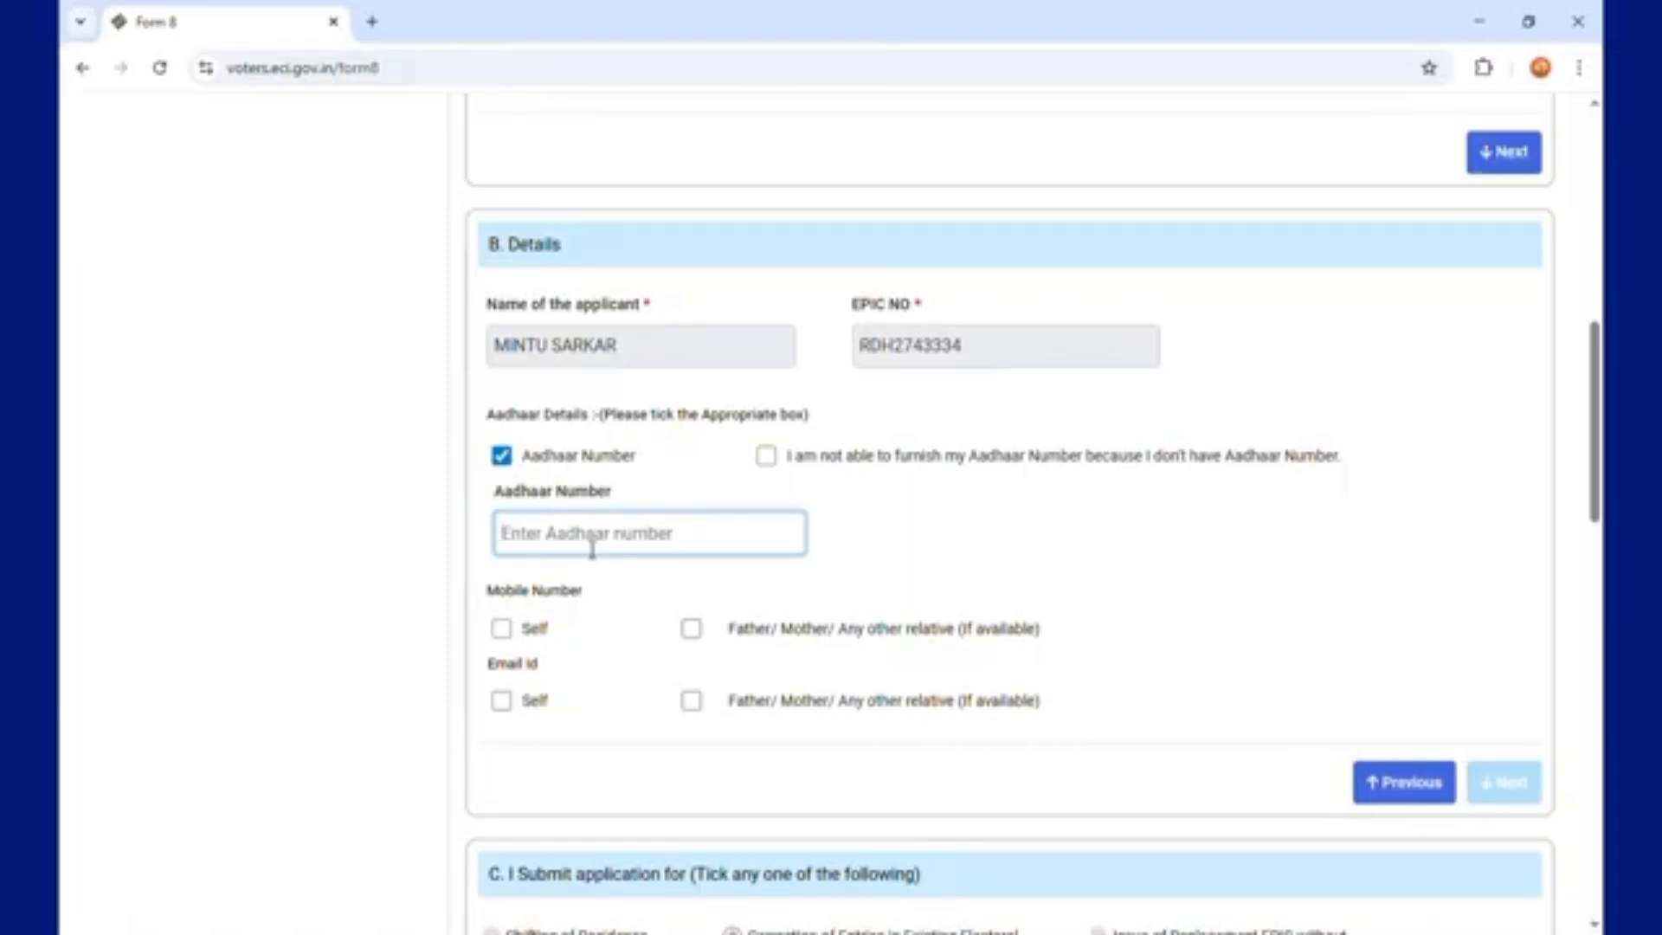
text(4)
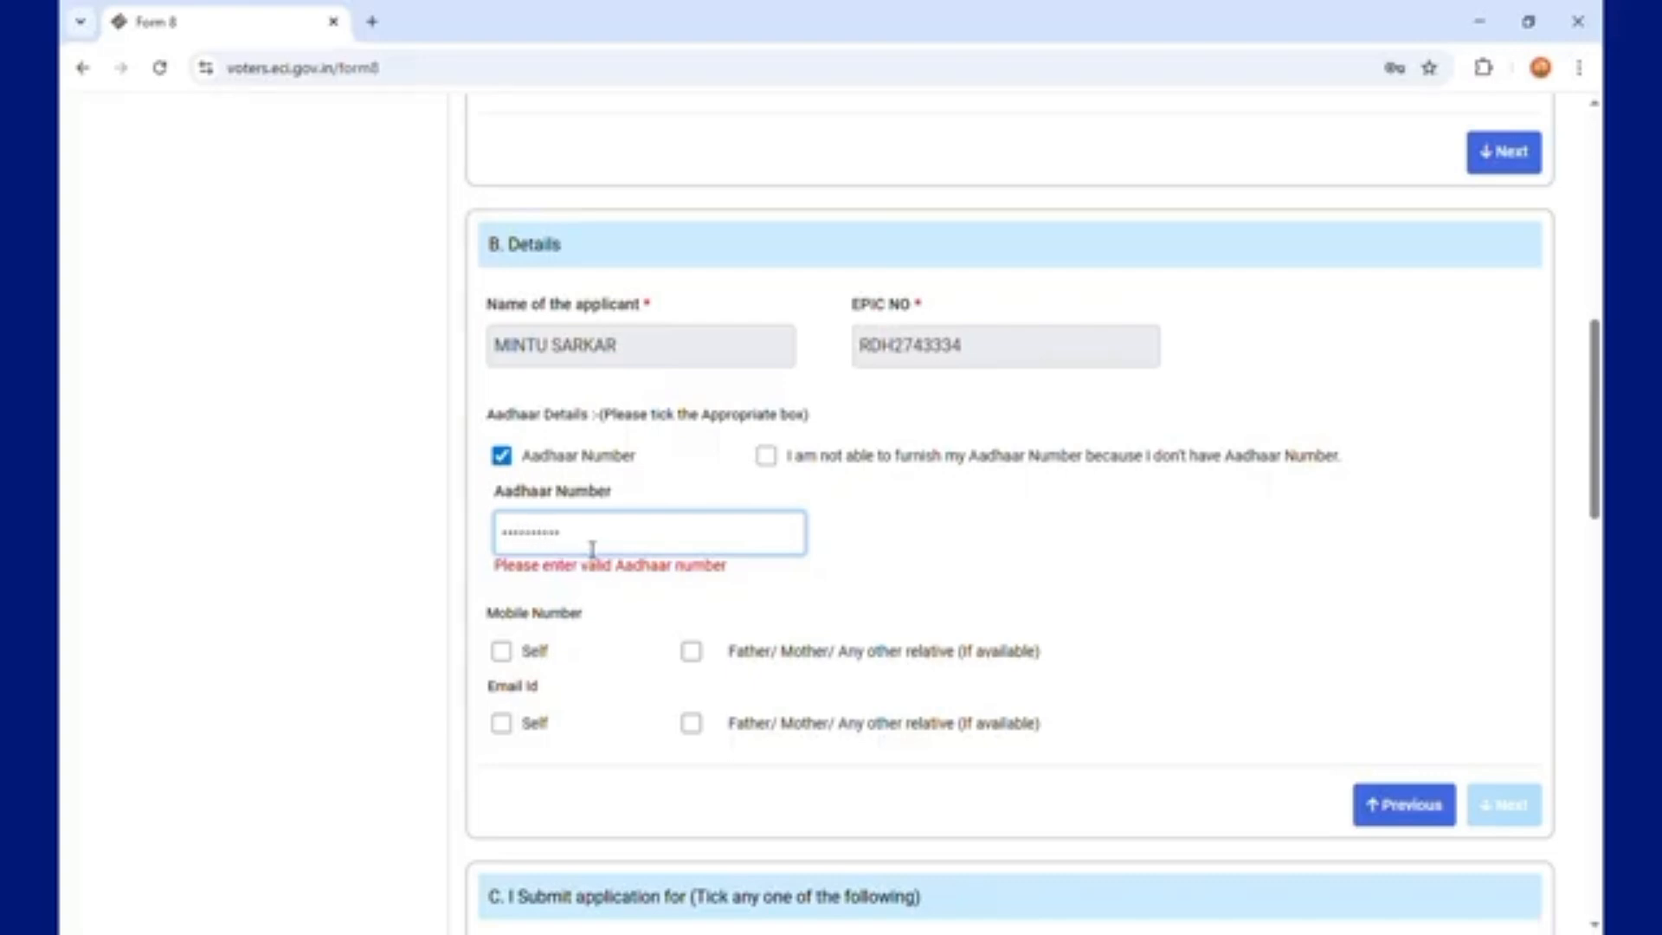
text(4)
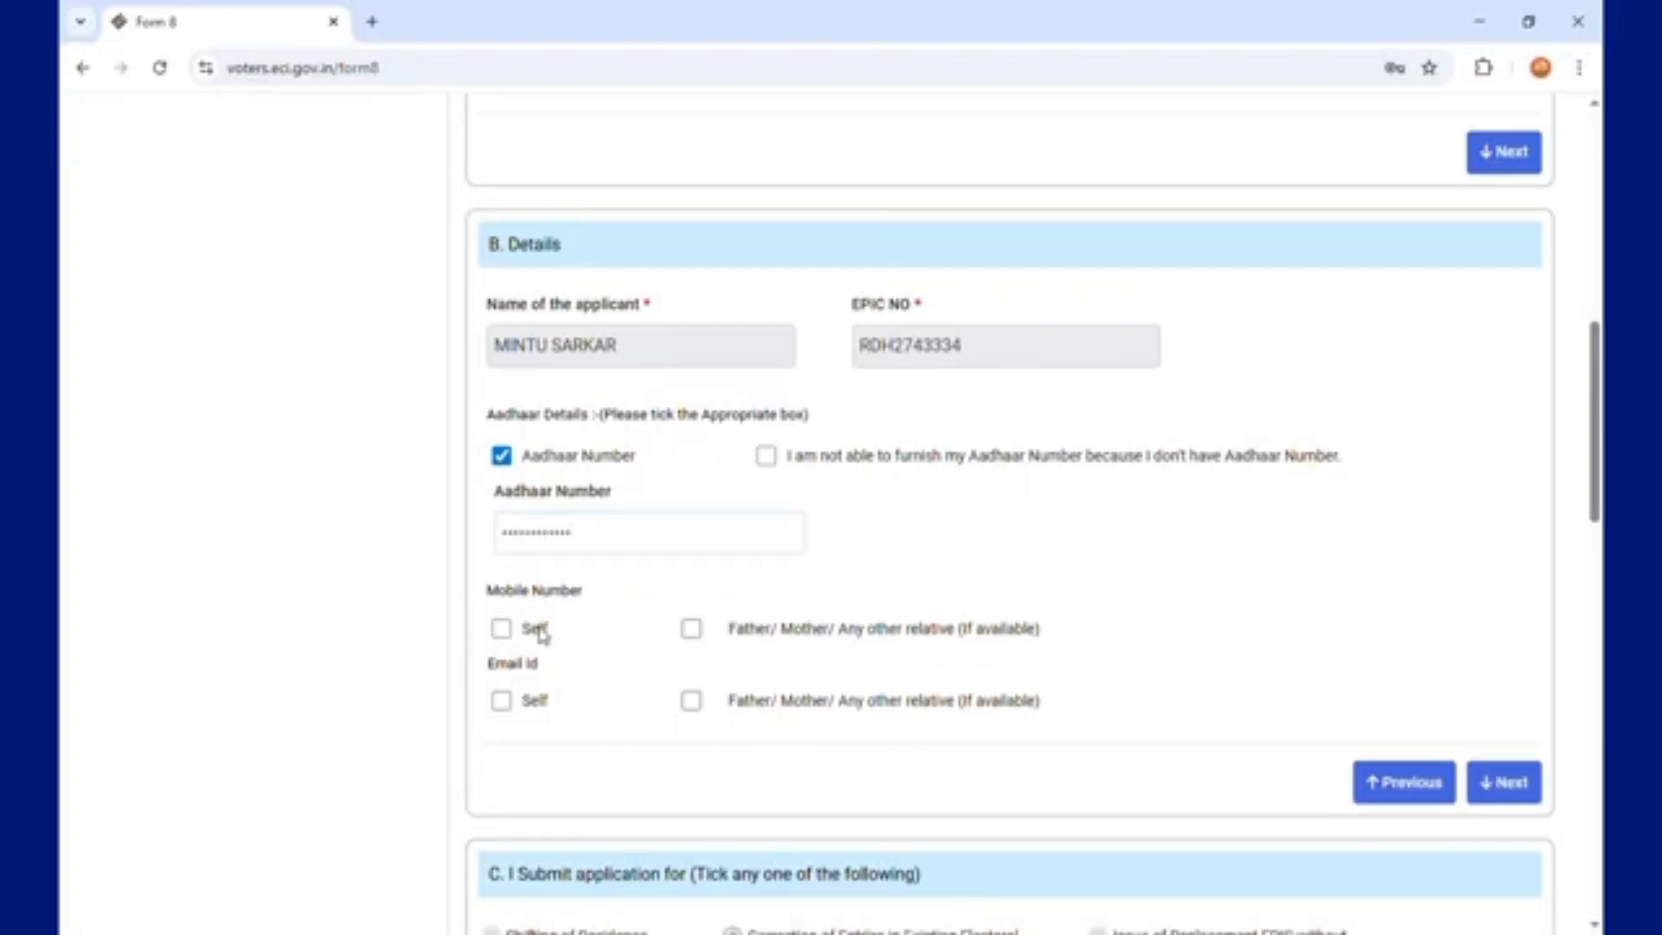
- Choose Self for mobile and e-mail, entering the applicant's mobile number and e-mail address
click(501, 629)
click(624, 708)
text(7)
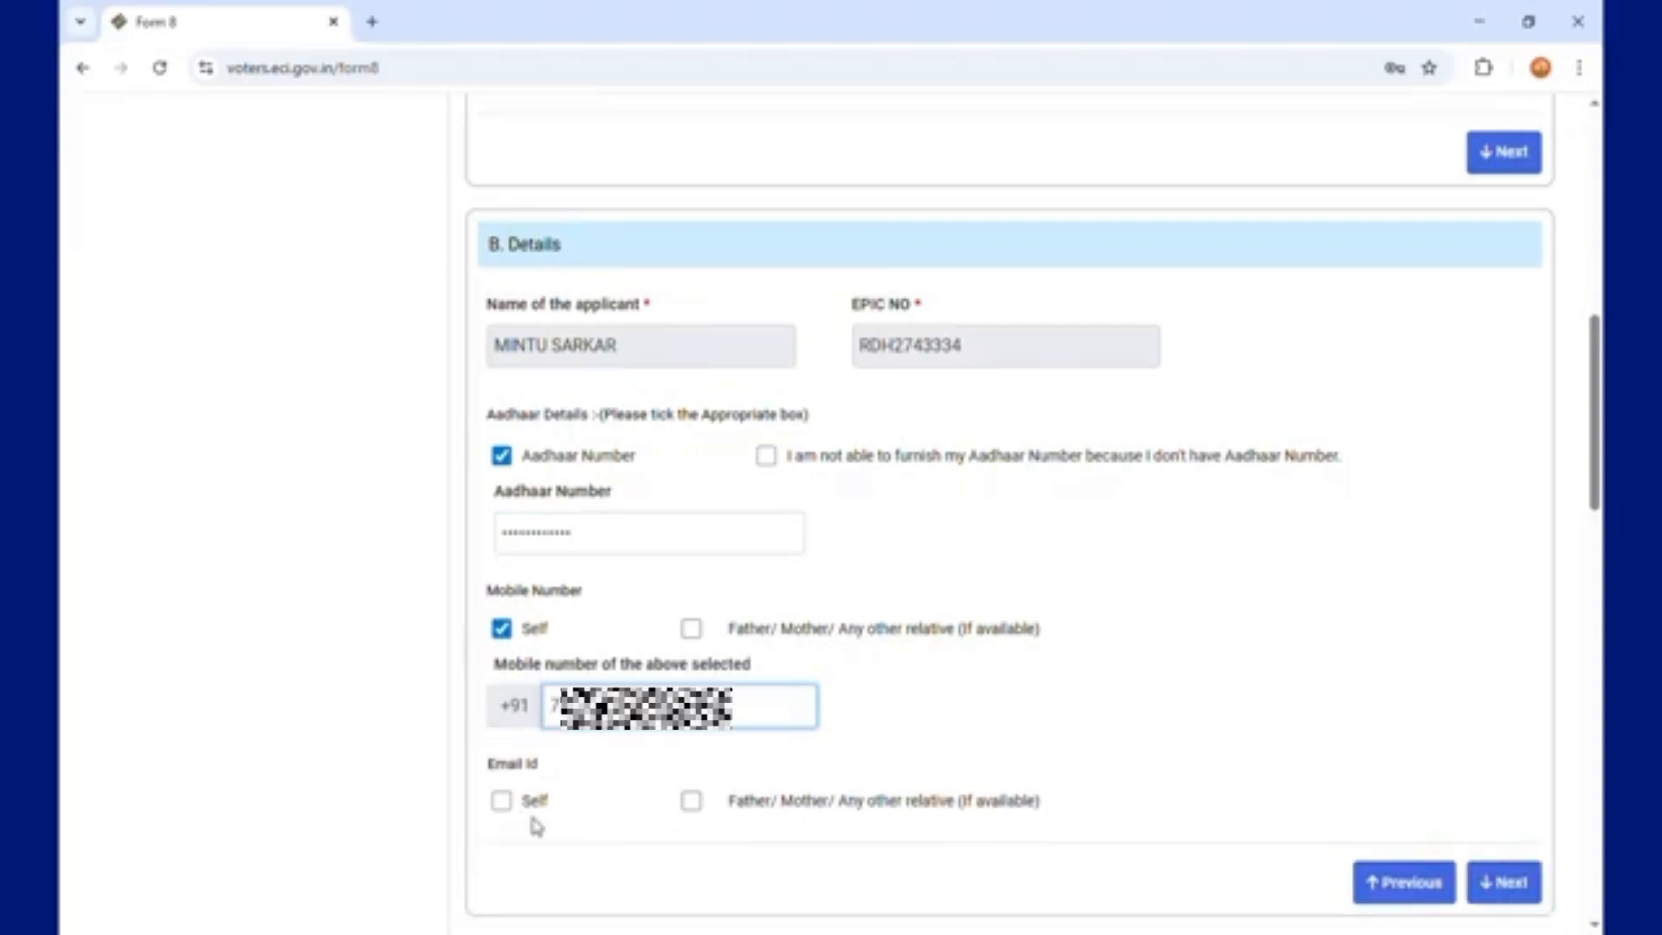
click(502, 801)
scroll(609, 814, down, 1)
click(630, 785)
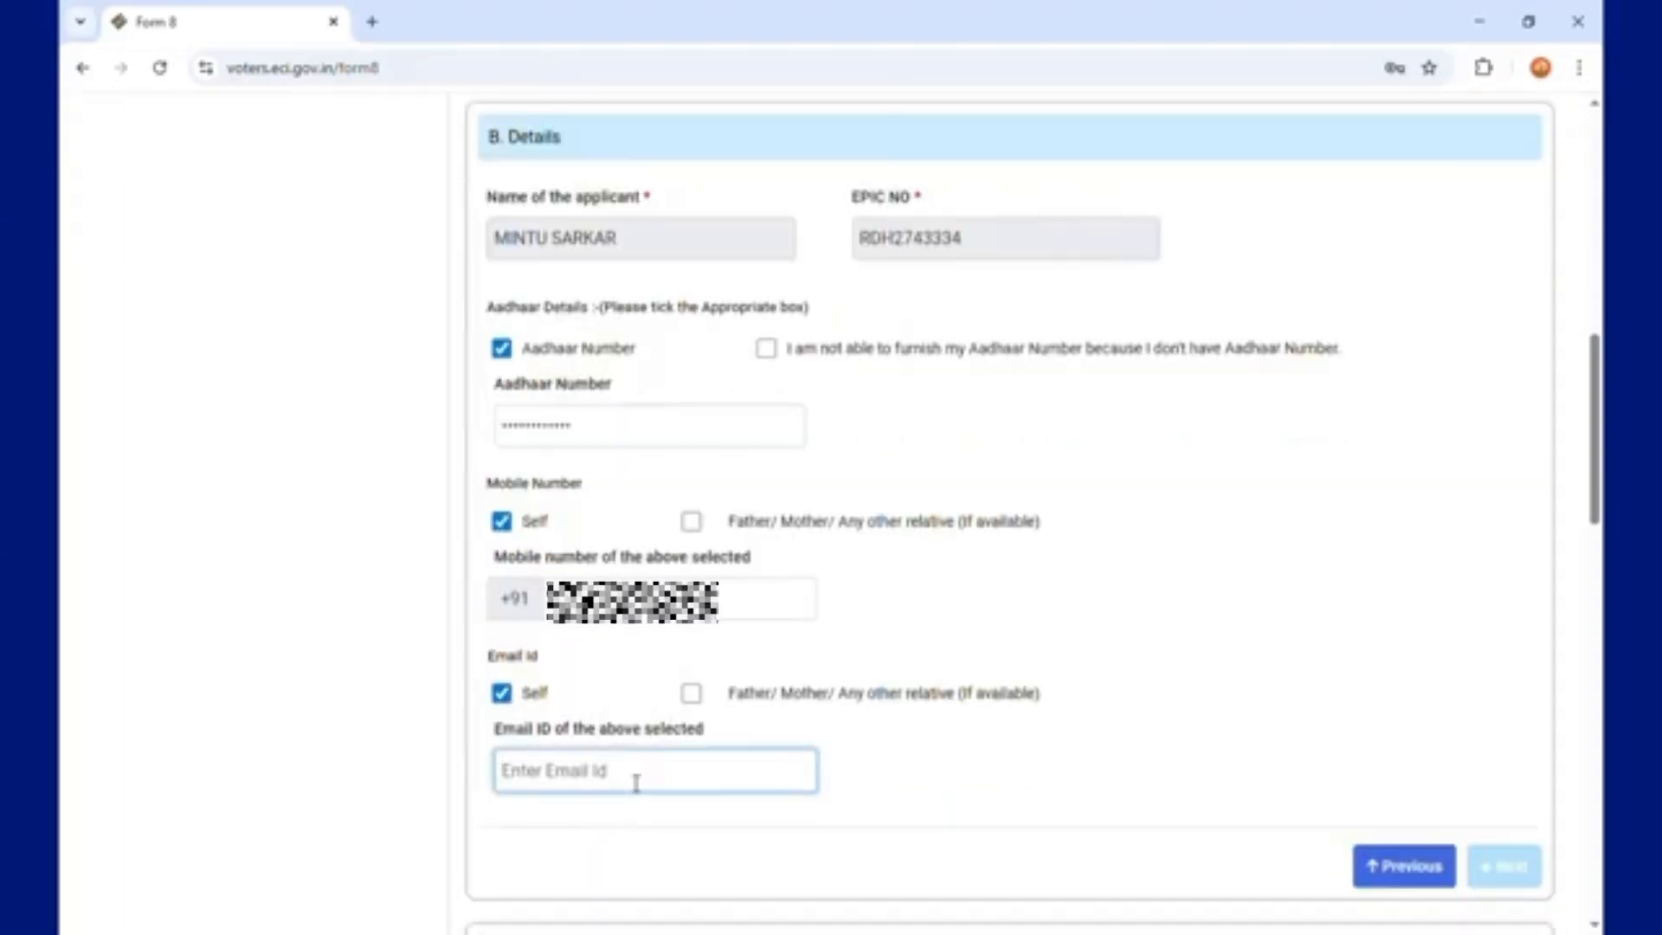
text(M)
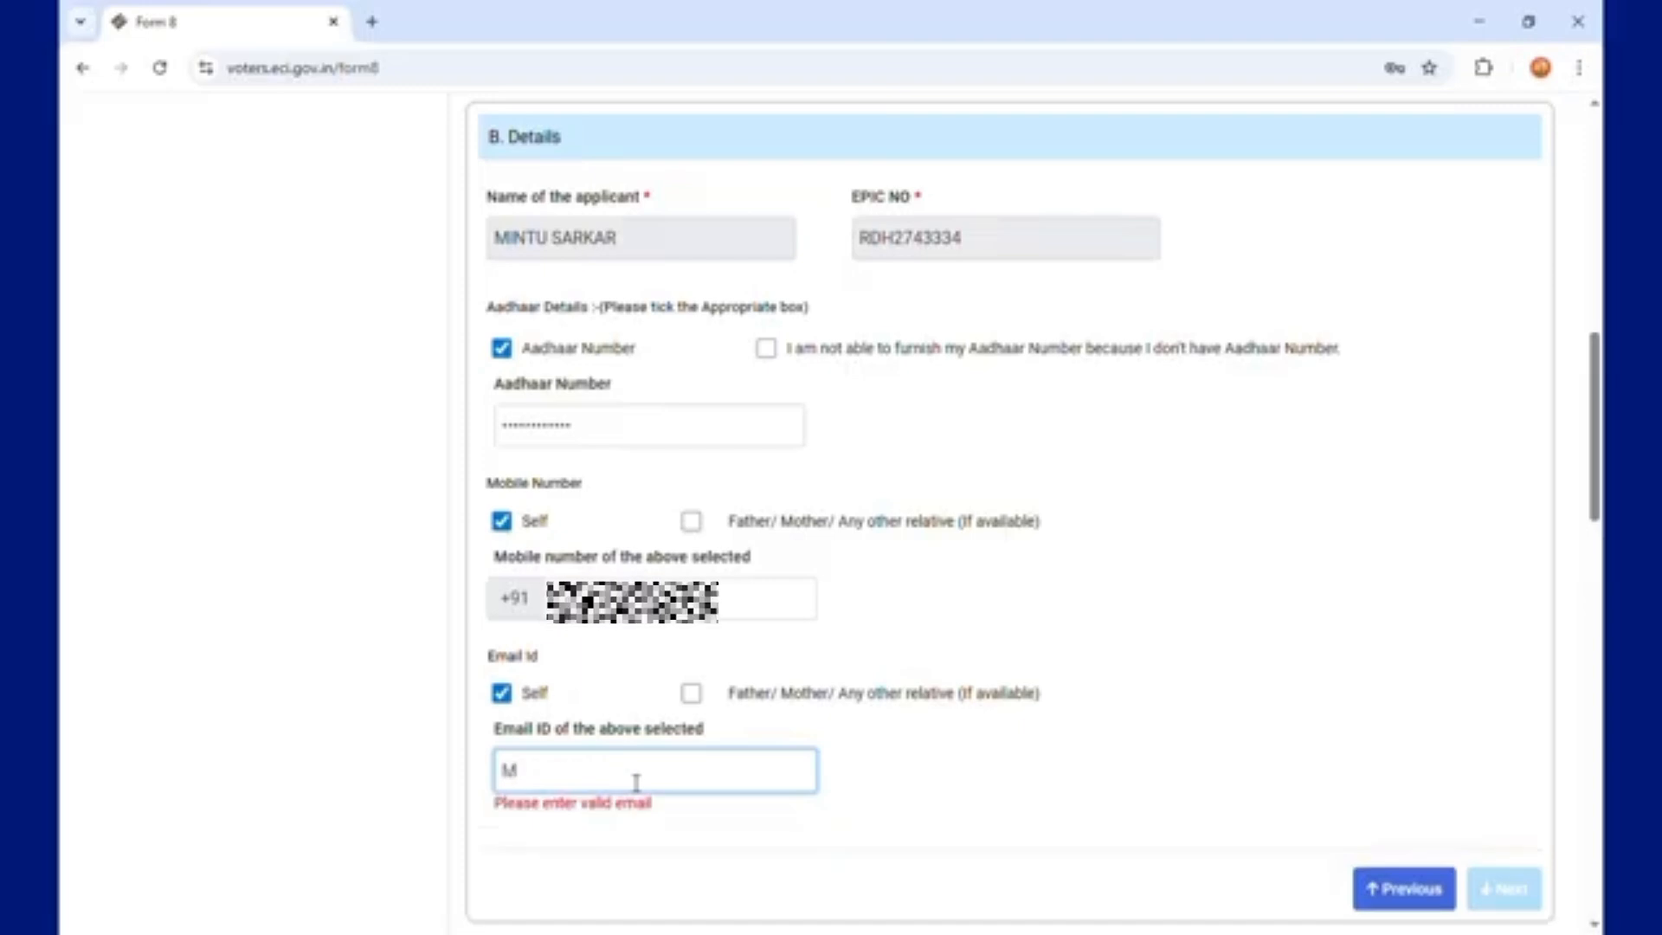
key(BackSpace)
text(mint)
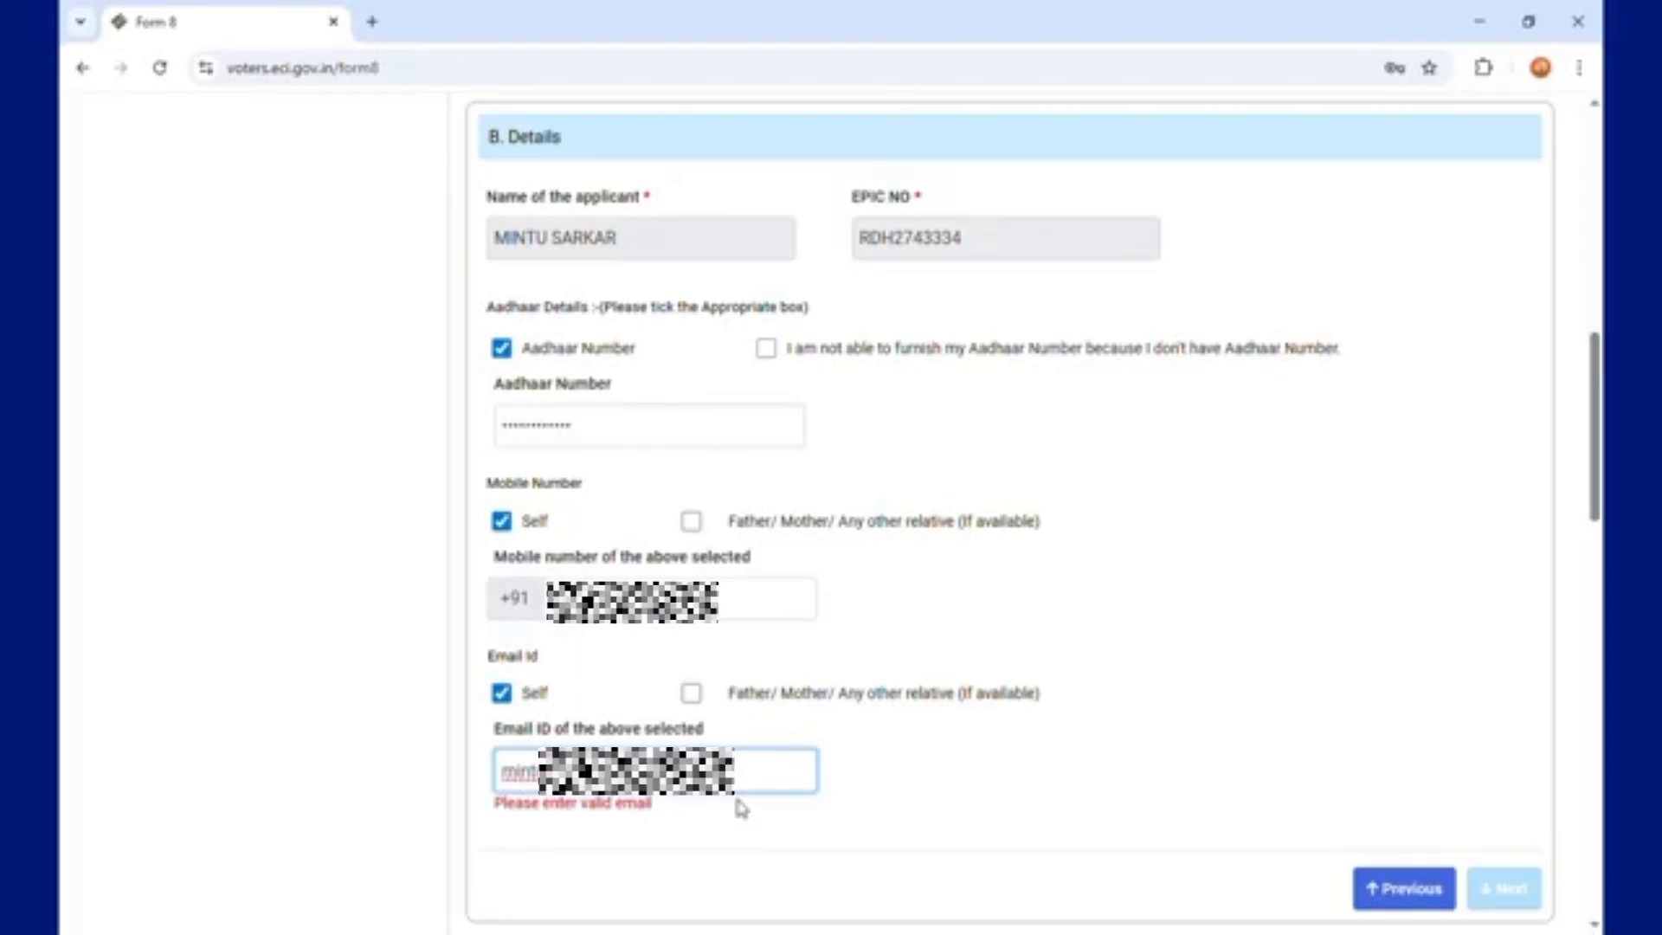
- Complete the e-mail address and continue past the personal details section
text(com)
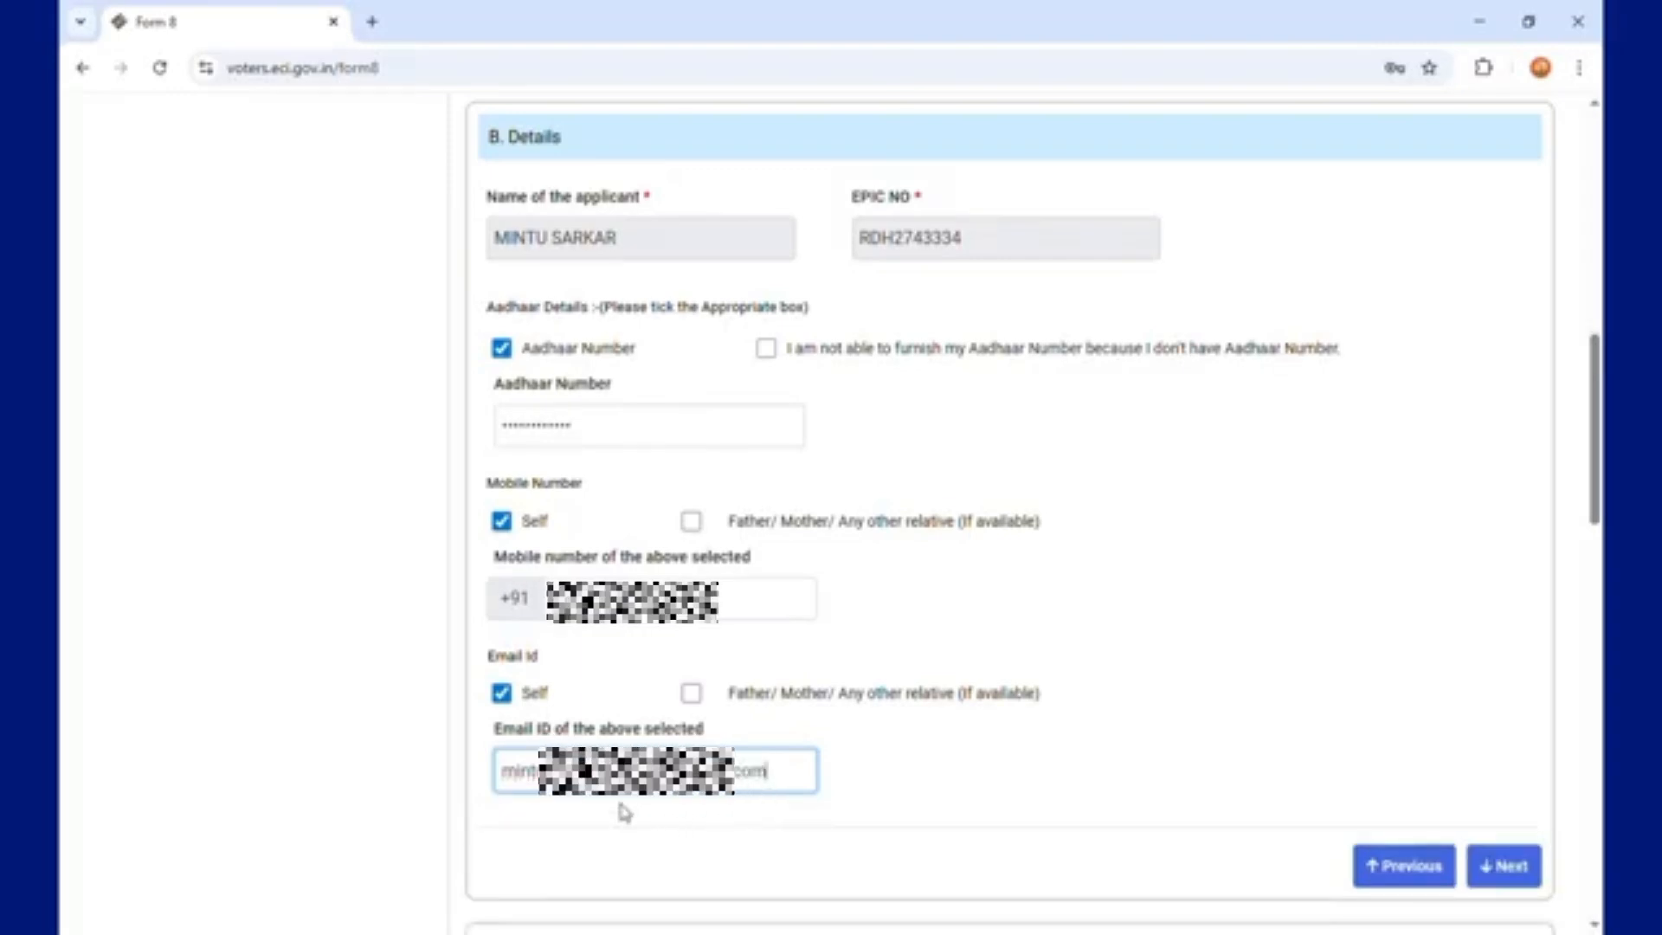
scroll(964, 745, down, 6)
click(1503, 326)
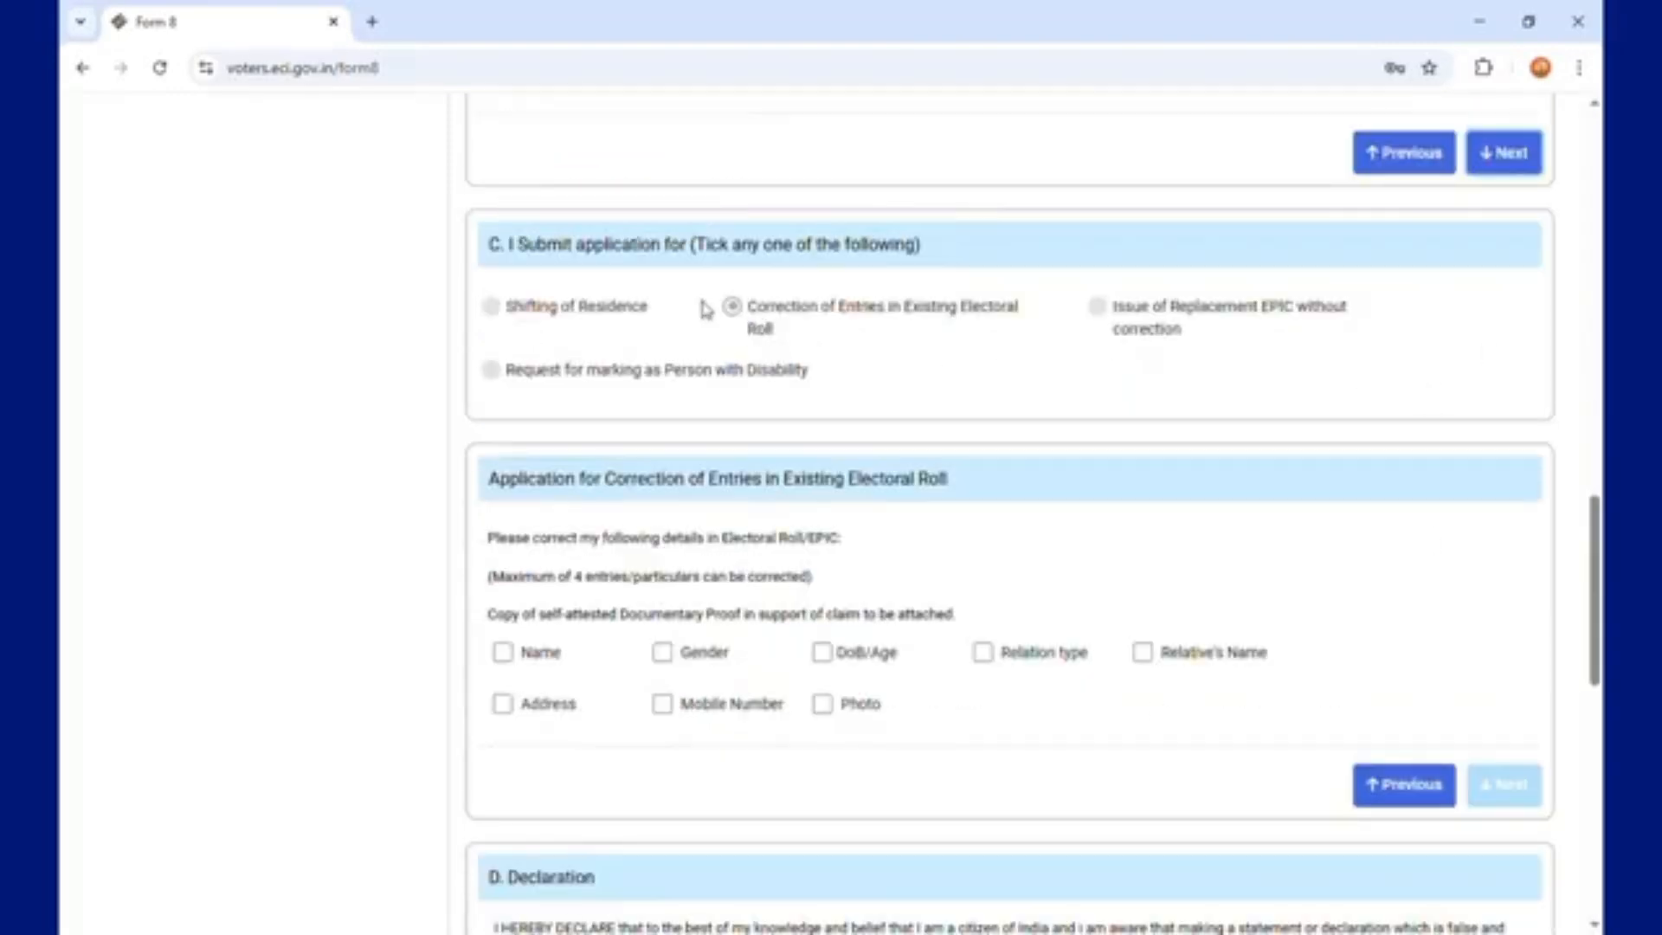
scroll(1141, 465, down, 2)
scroll(1250, 357, up, 3)
scroll(1480, 278, down, 1)
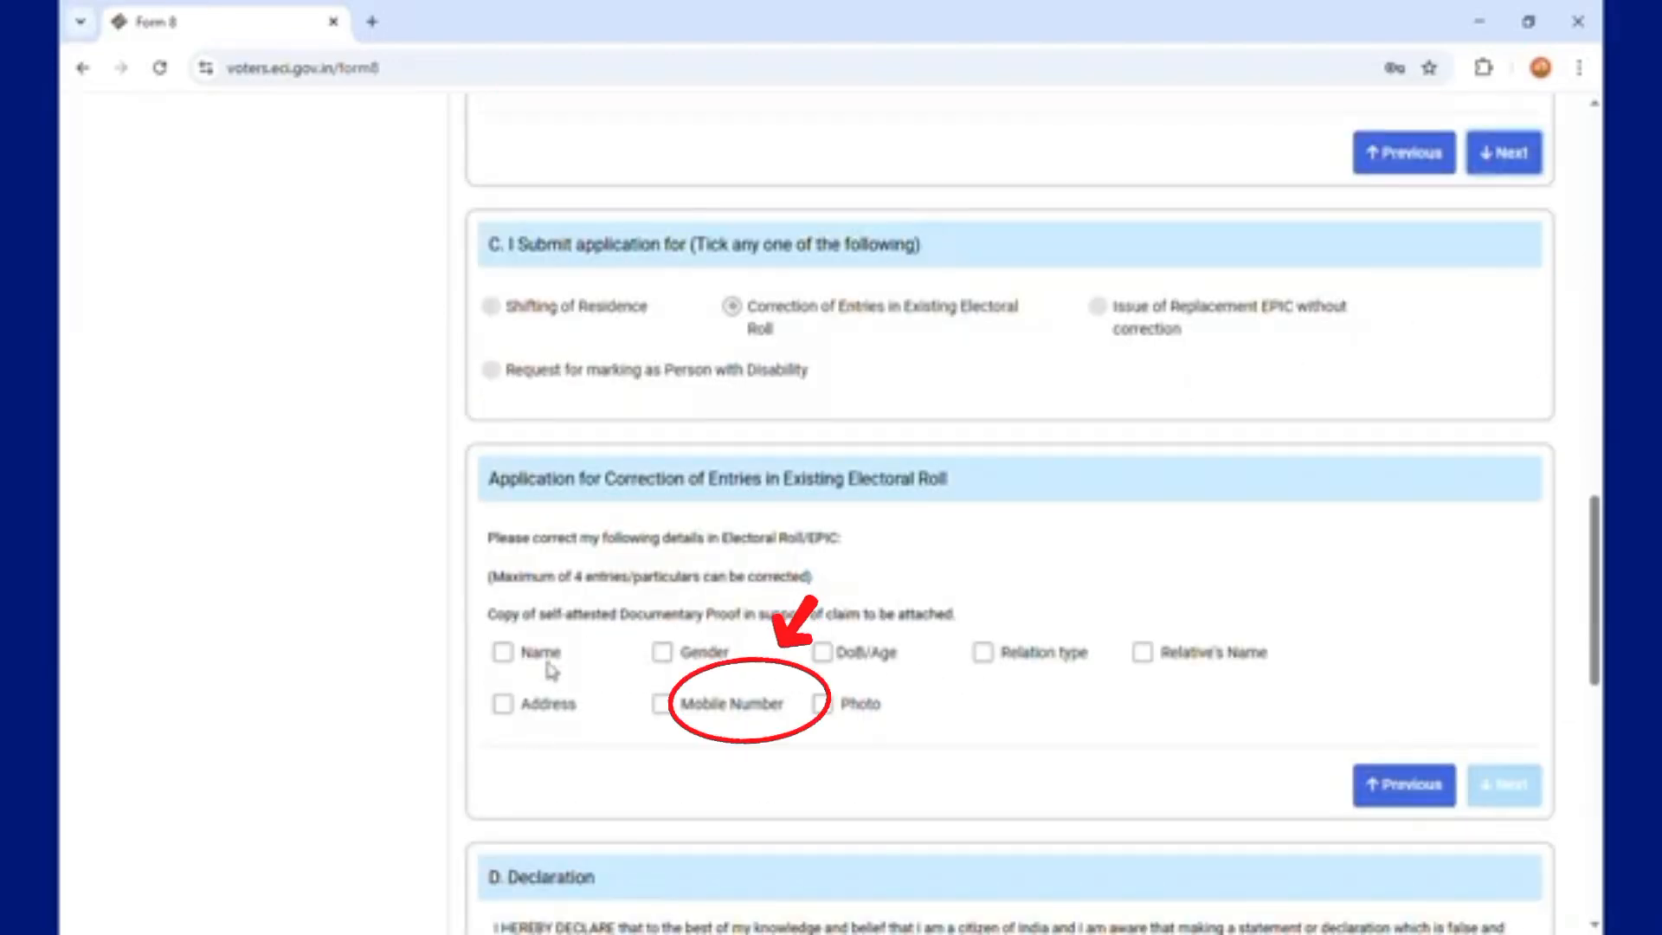
- Mark Mobile Number for correction and enter the new mobile number
click(662, 703)
click(690, 844)
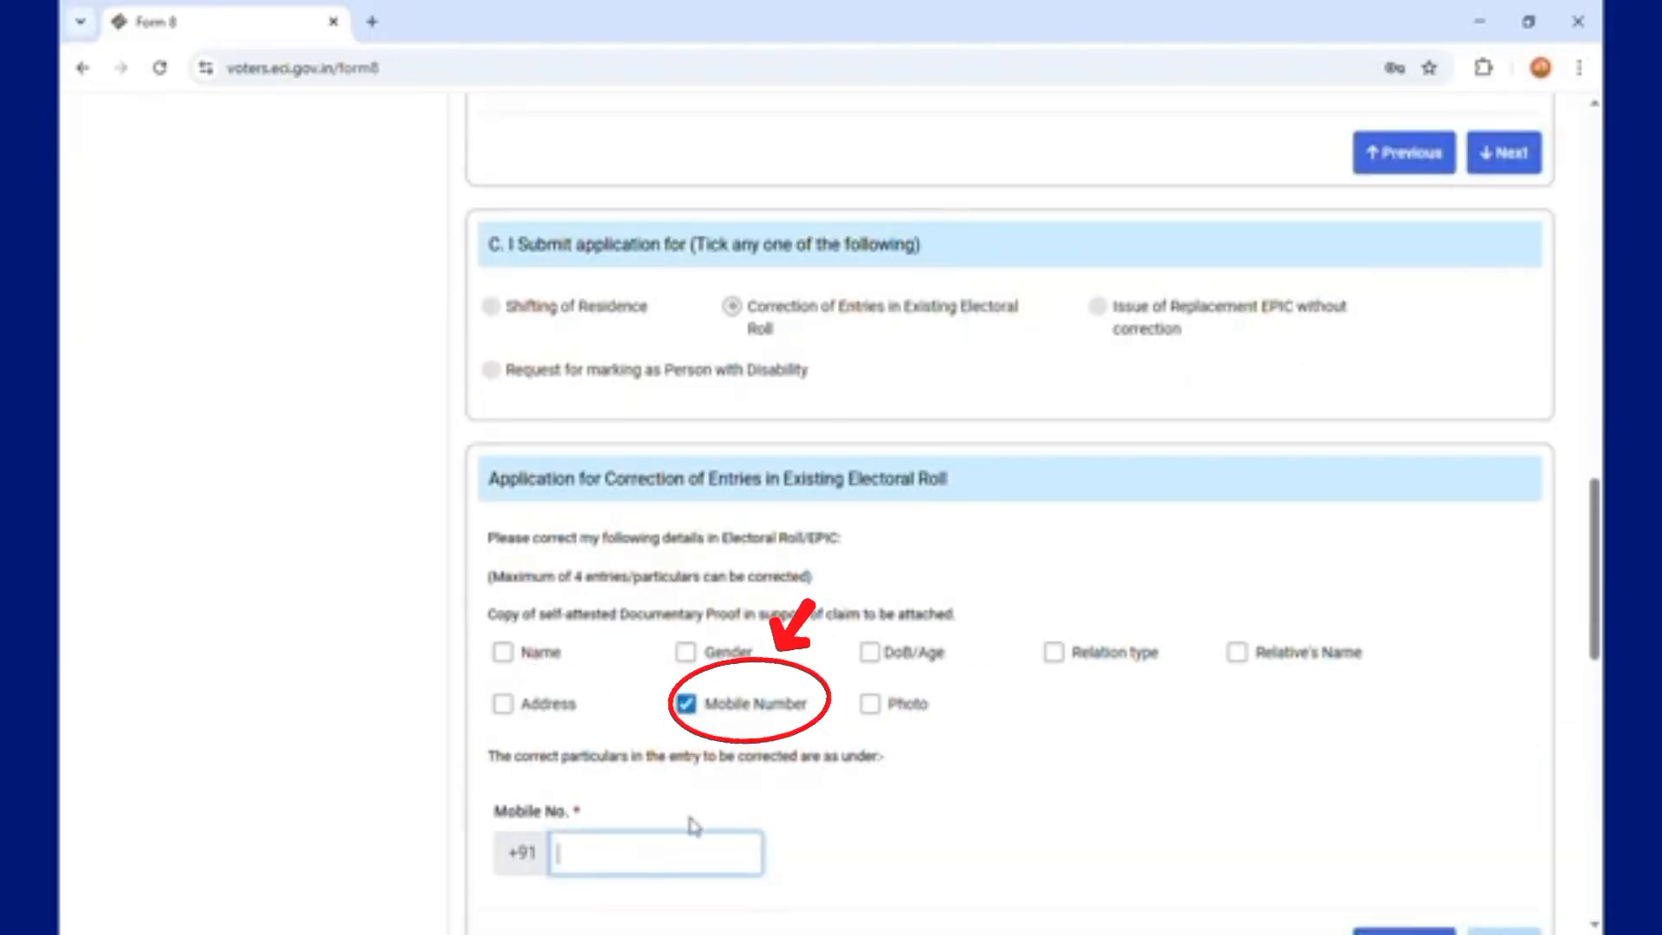
text(7)
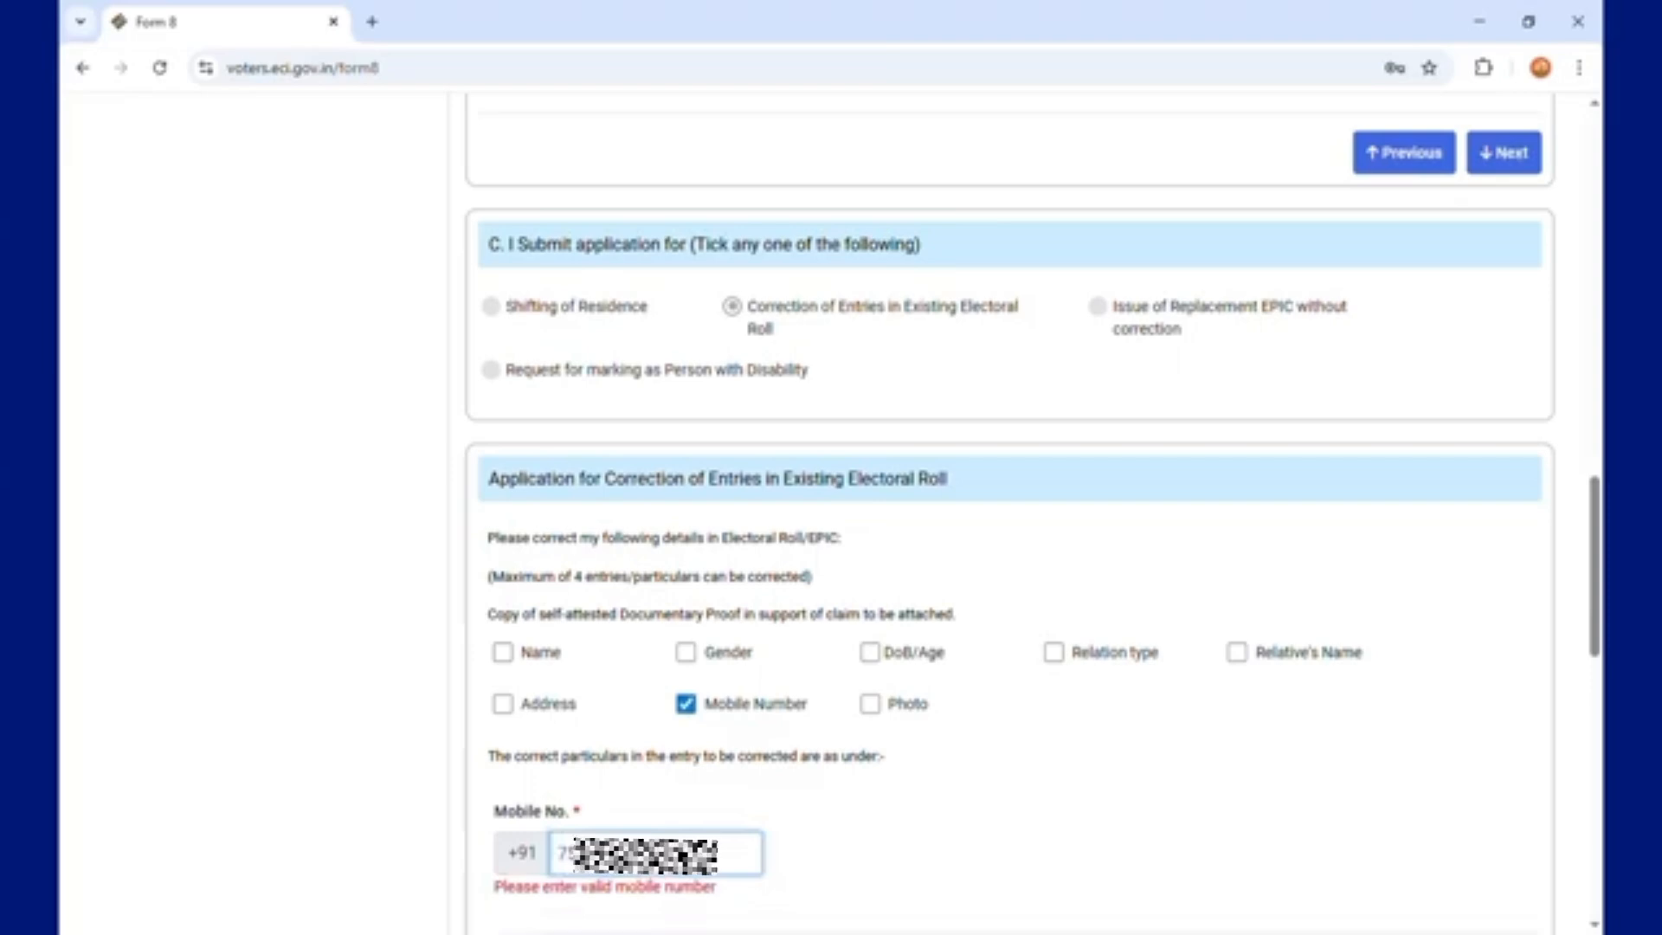
text(5XXXXXXXXX)
scroll(693, 823, down, 1)
scroll(930, 783, down, 3)
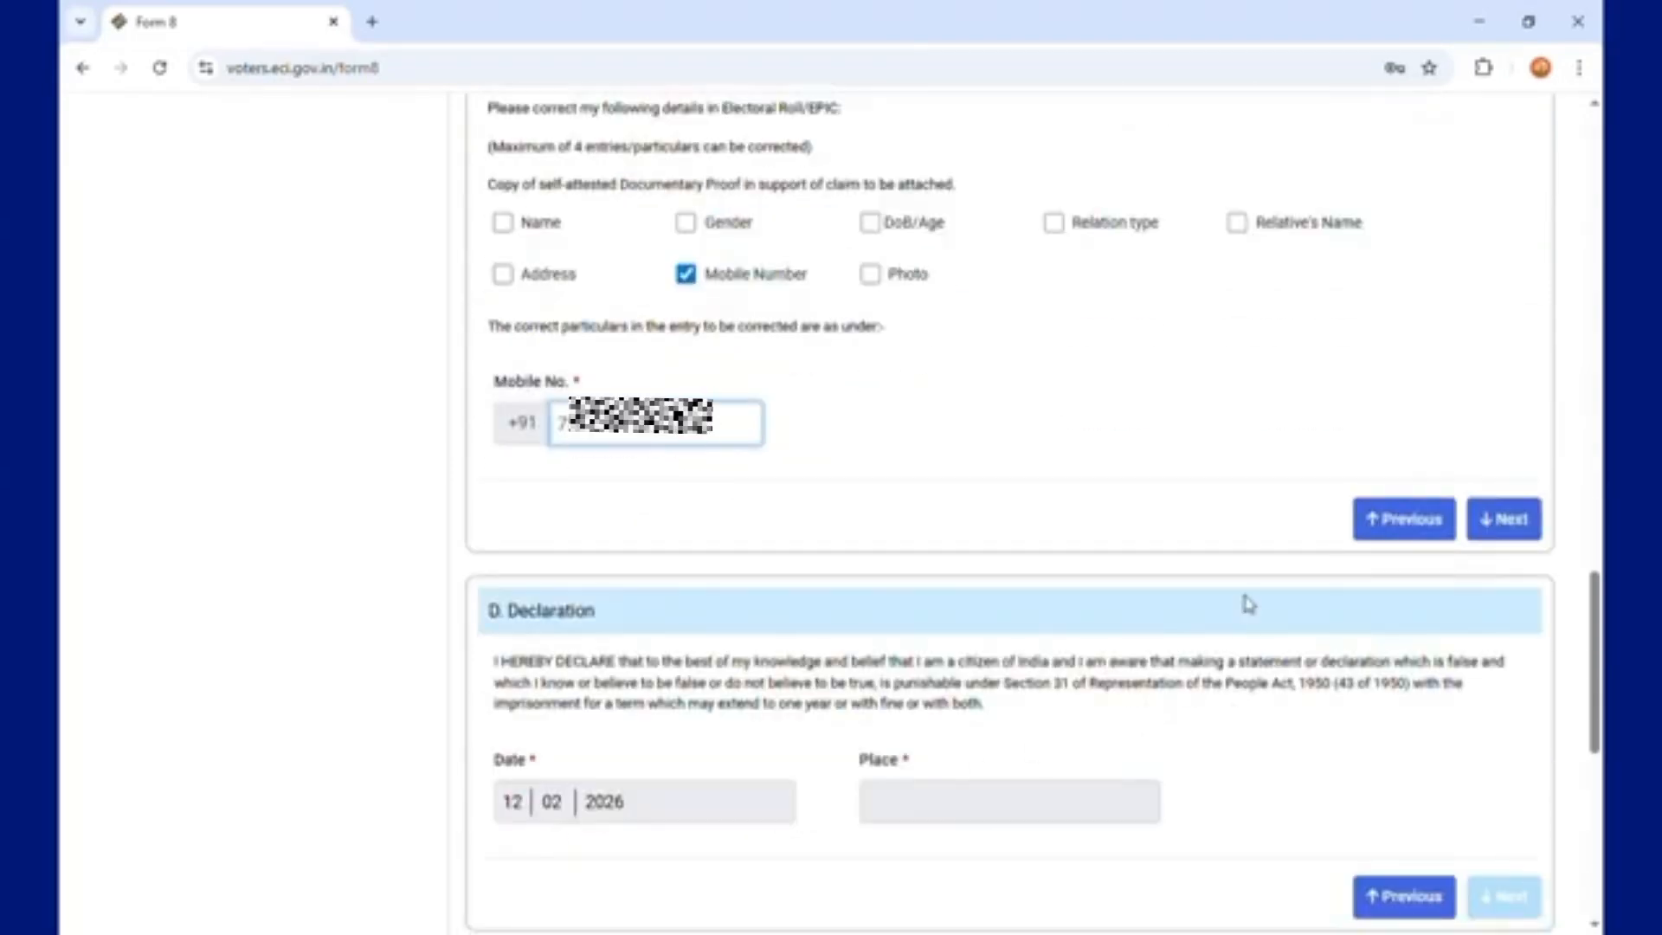
- Set the declaration place to BERHAMPORE and continue to submission
click(1502, 518)
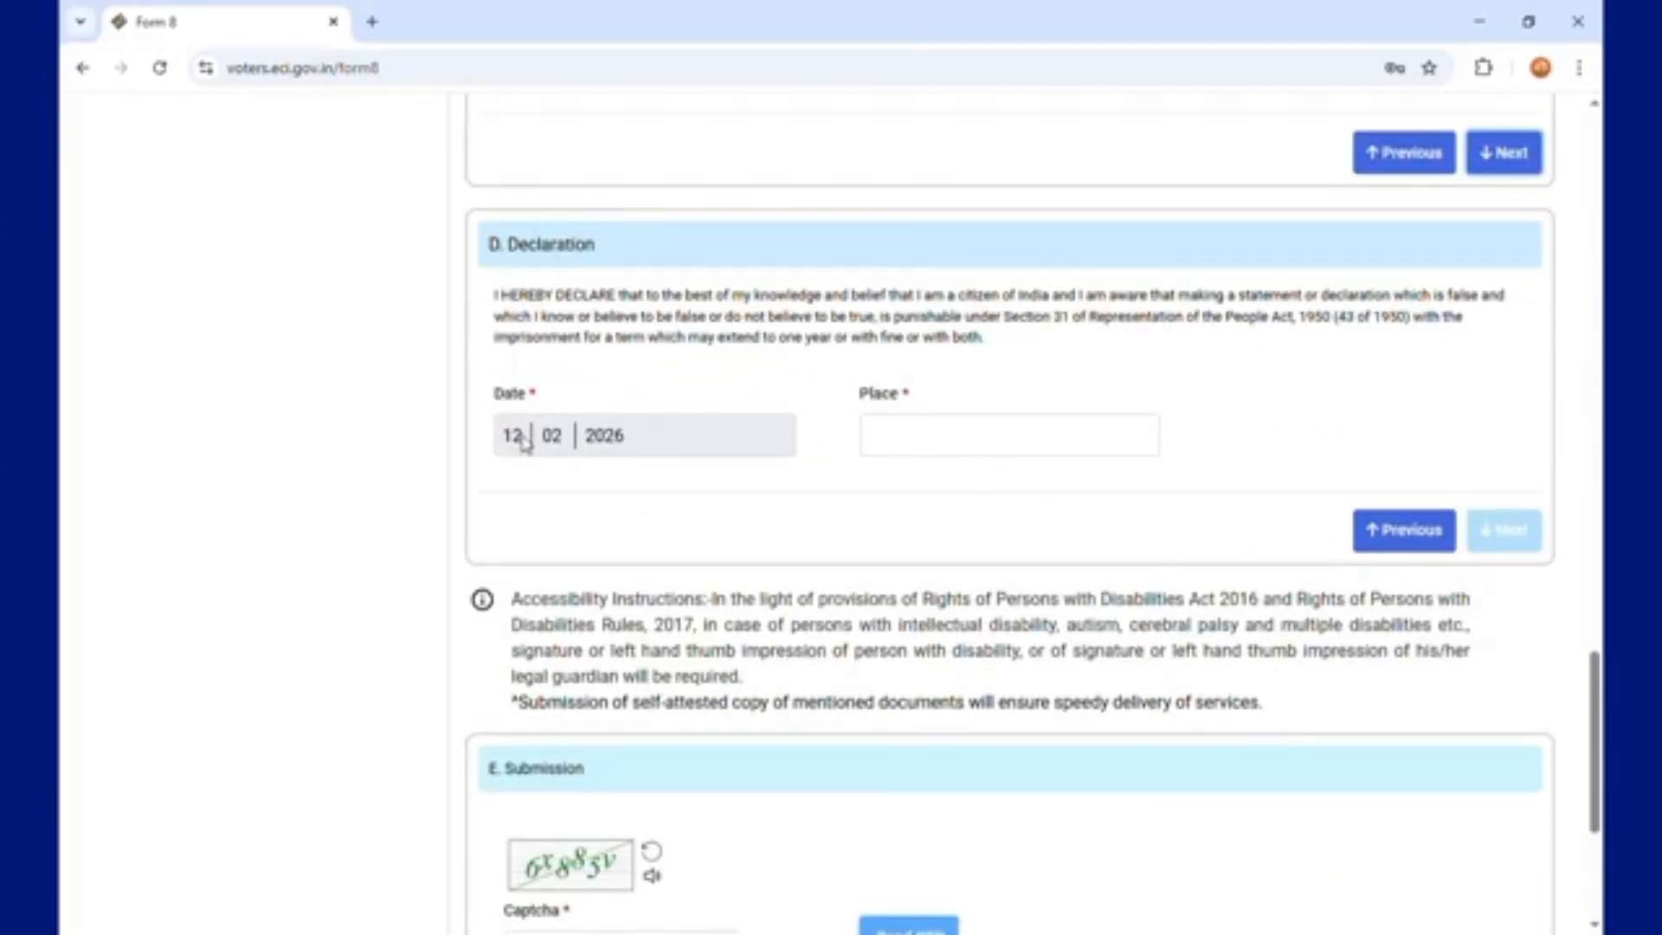
click(1118, 439)
text(S)
key(BackSpace)
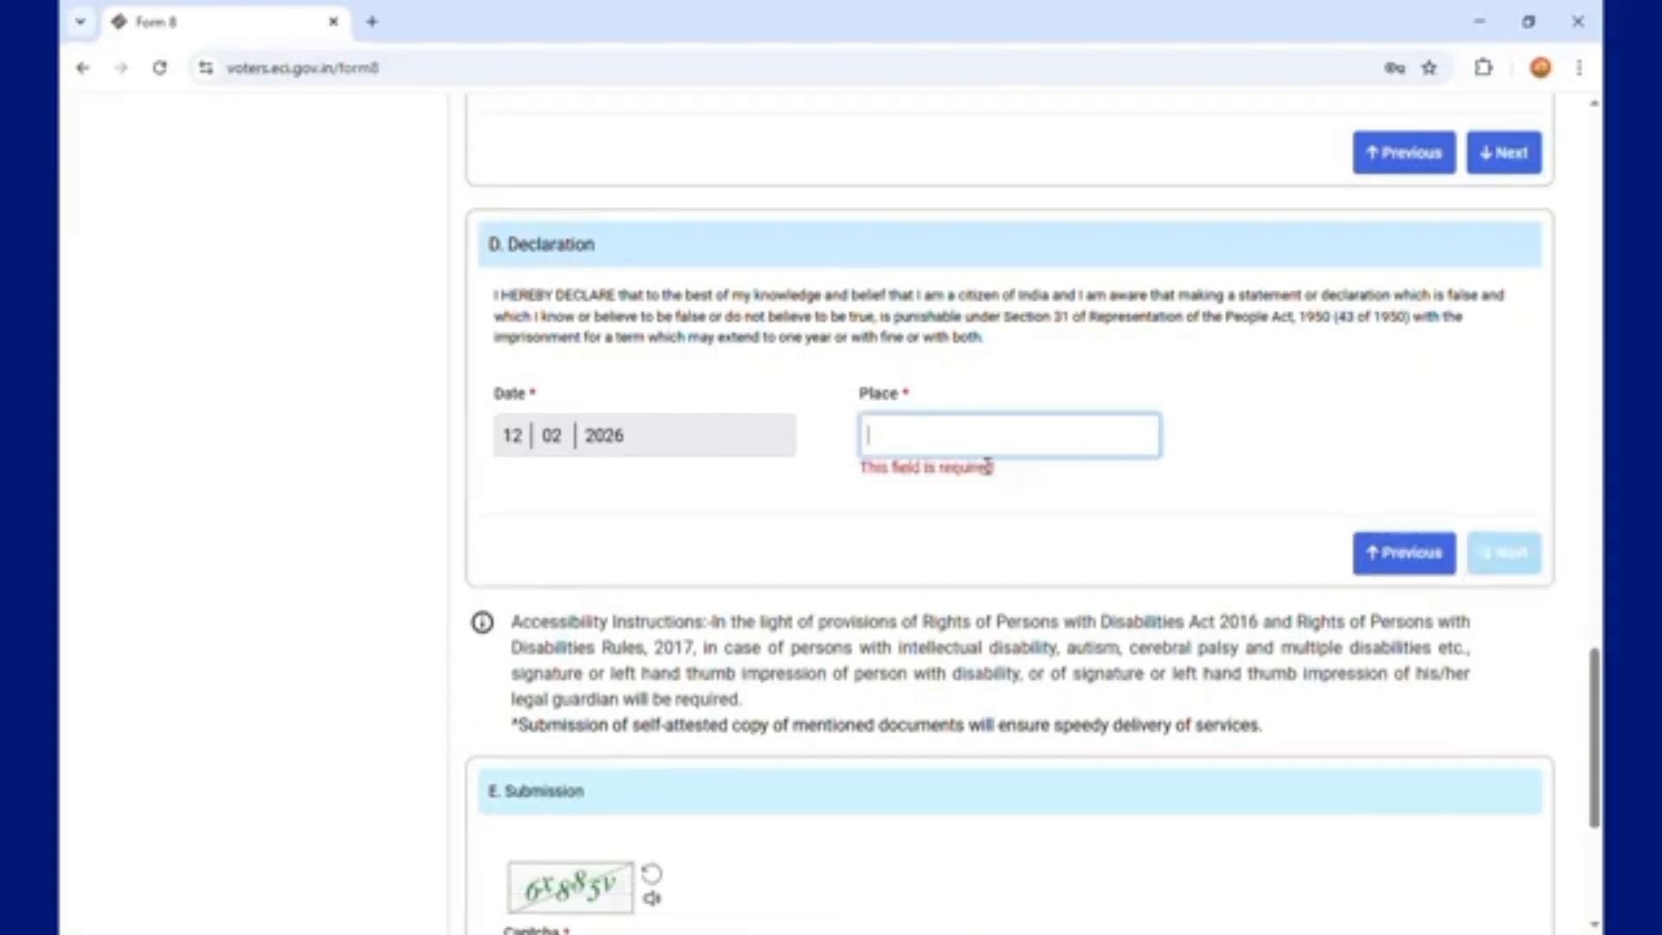
text(BERHAMPORE)
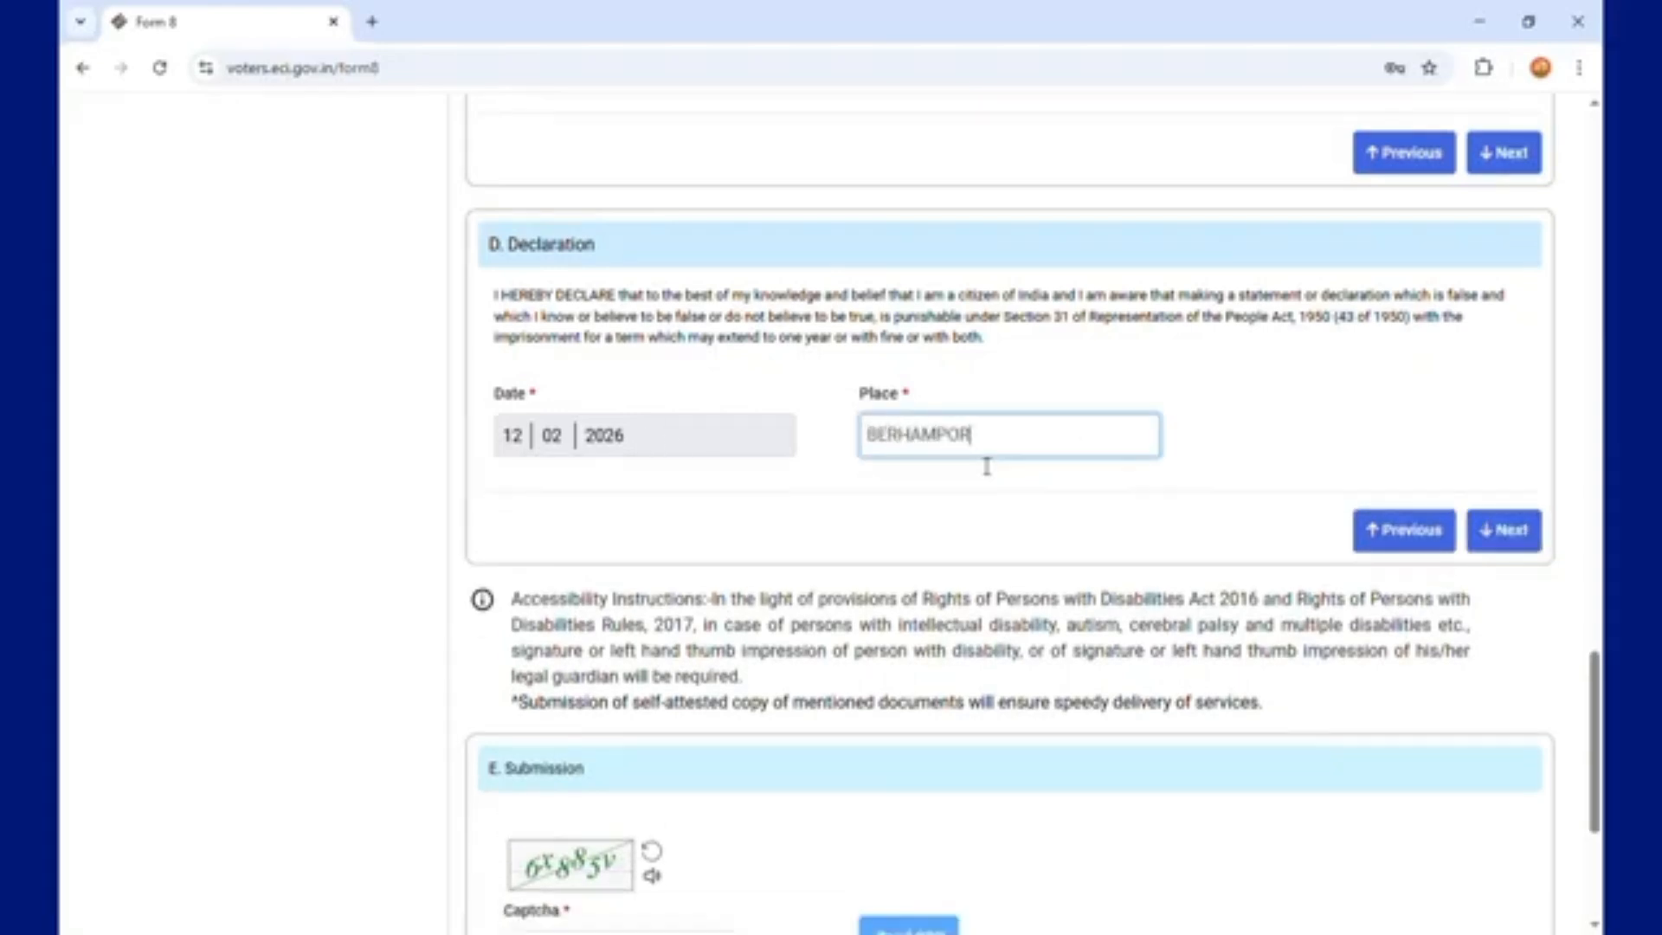
click(1522, 532)
- Solve the submission captcha, request an OTP and enter the received code
click(683, 570)
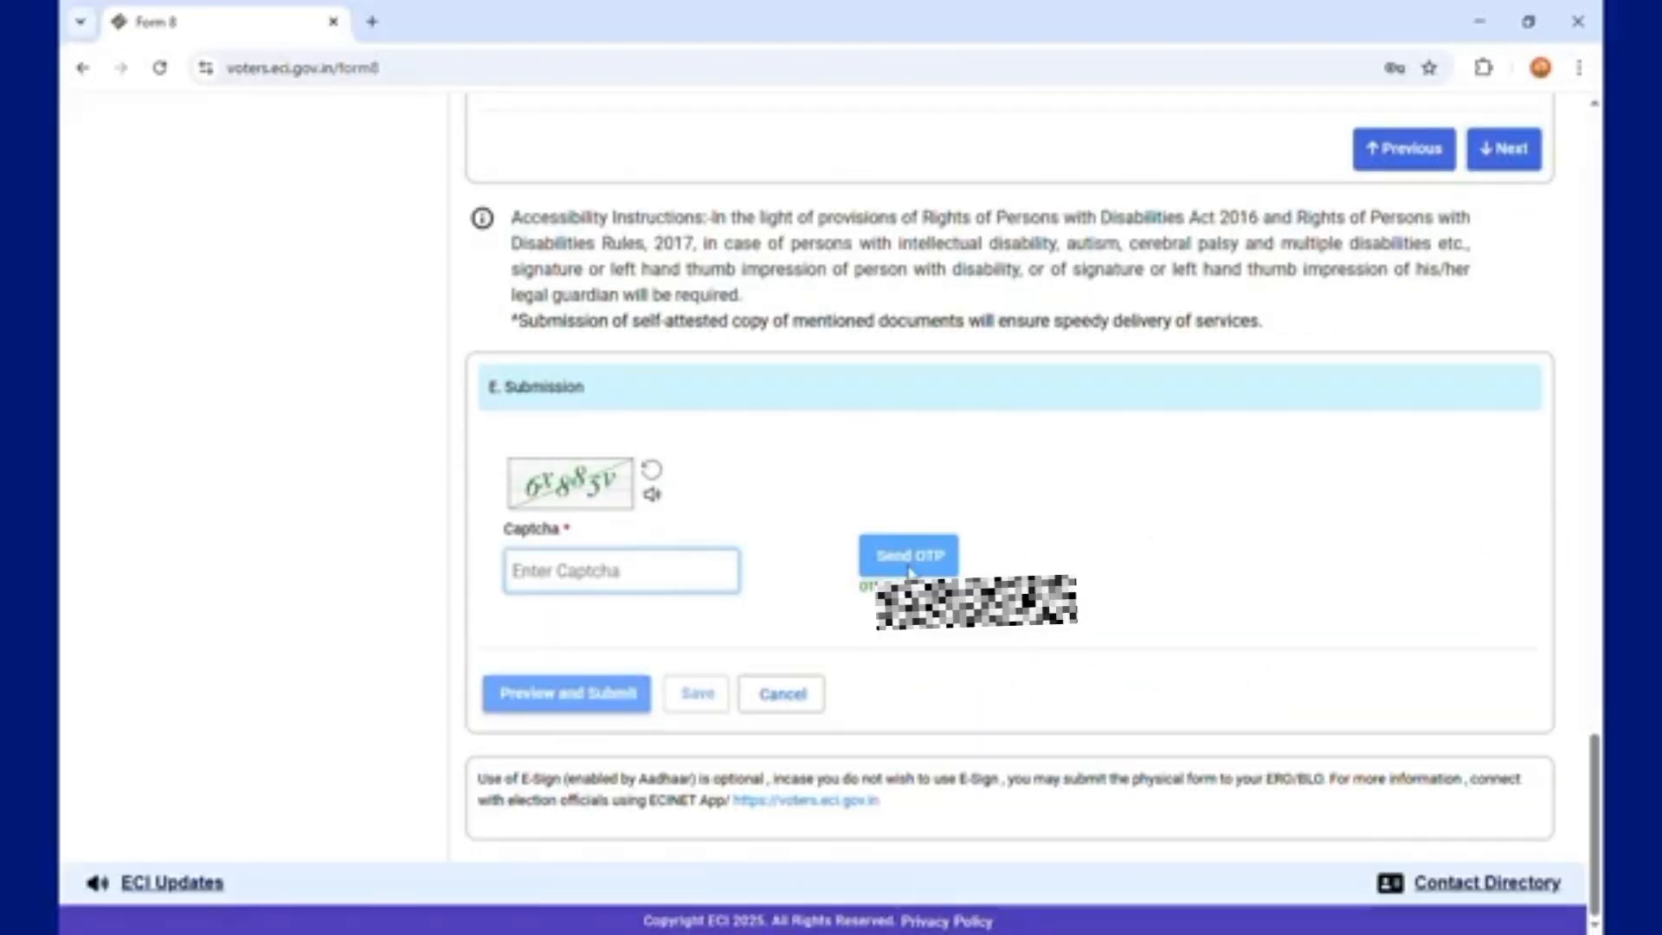
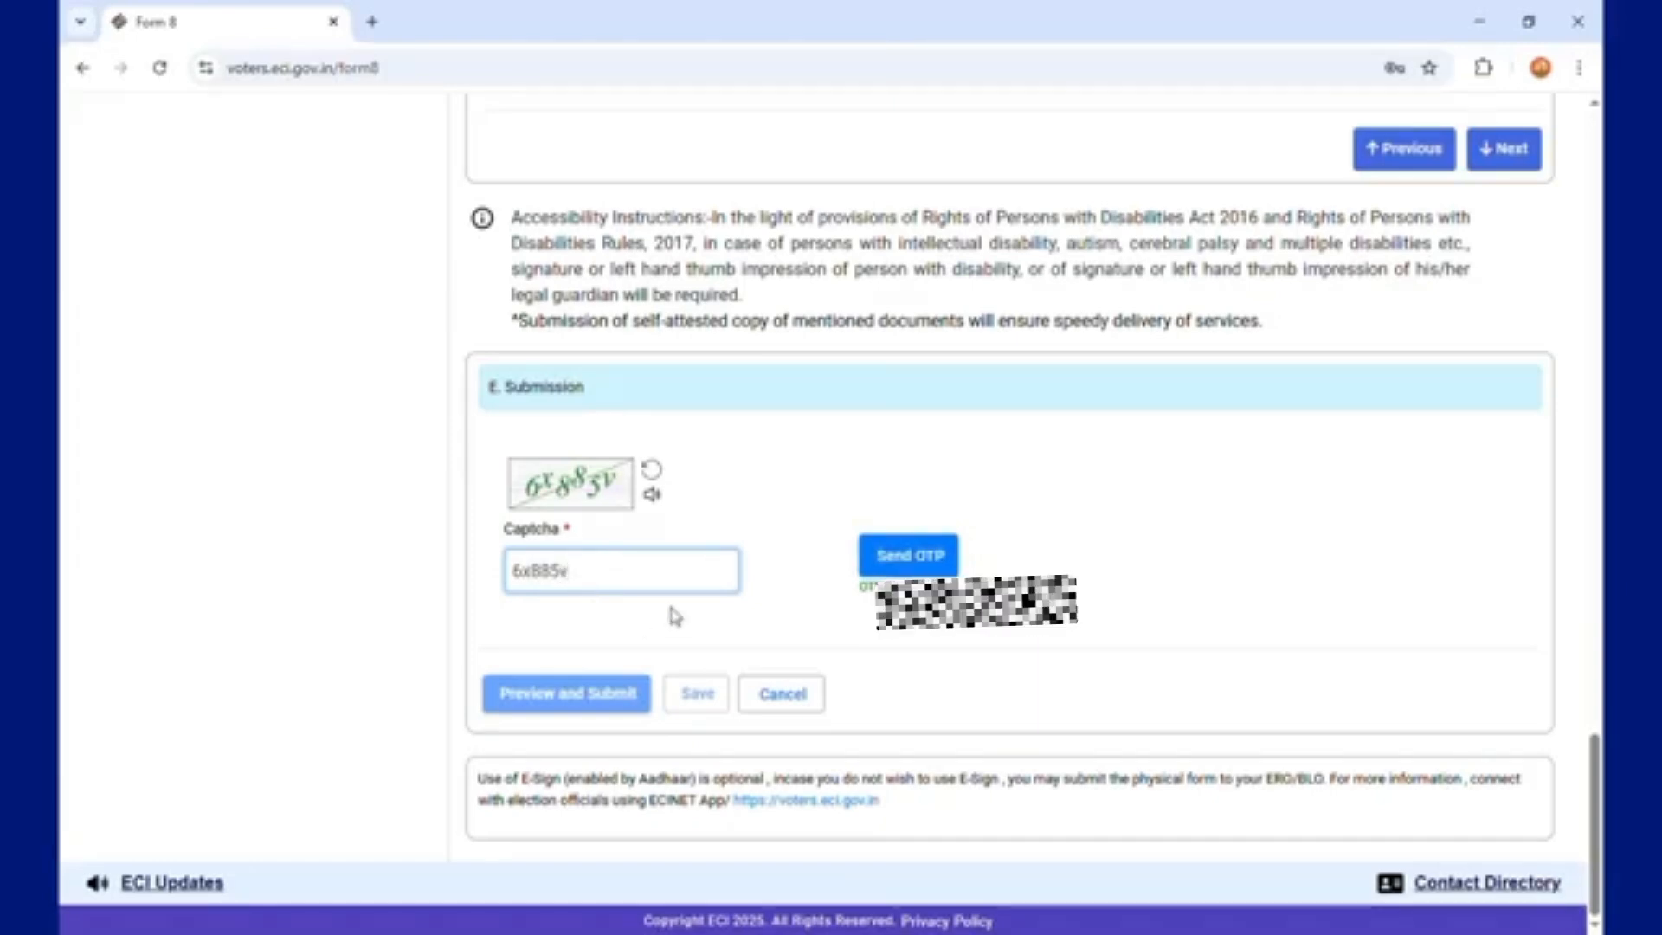
click(879, 561)
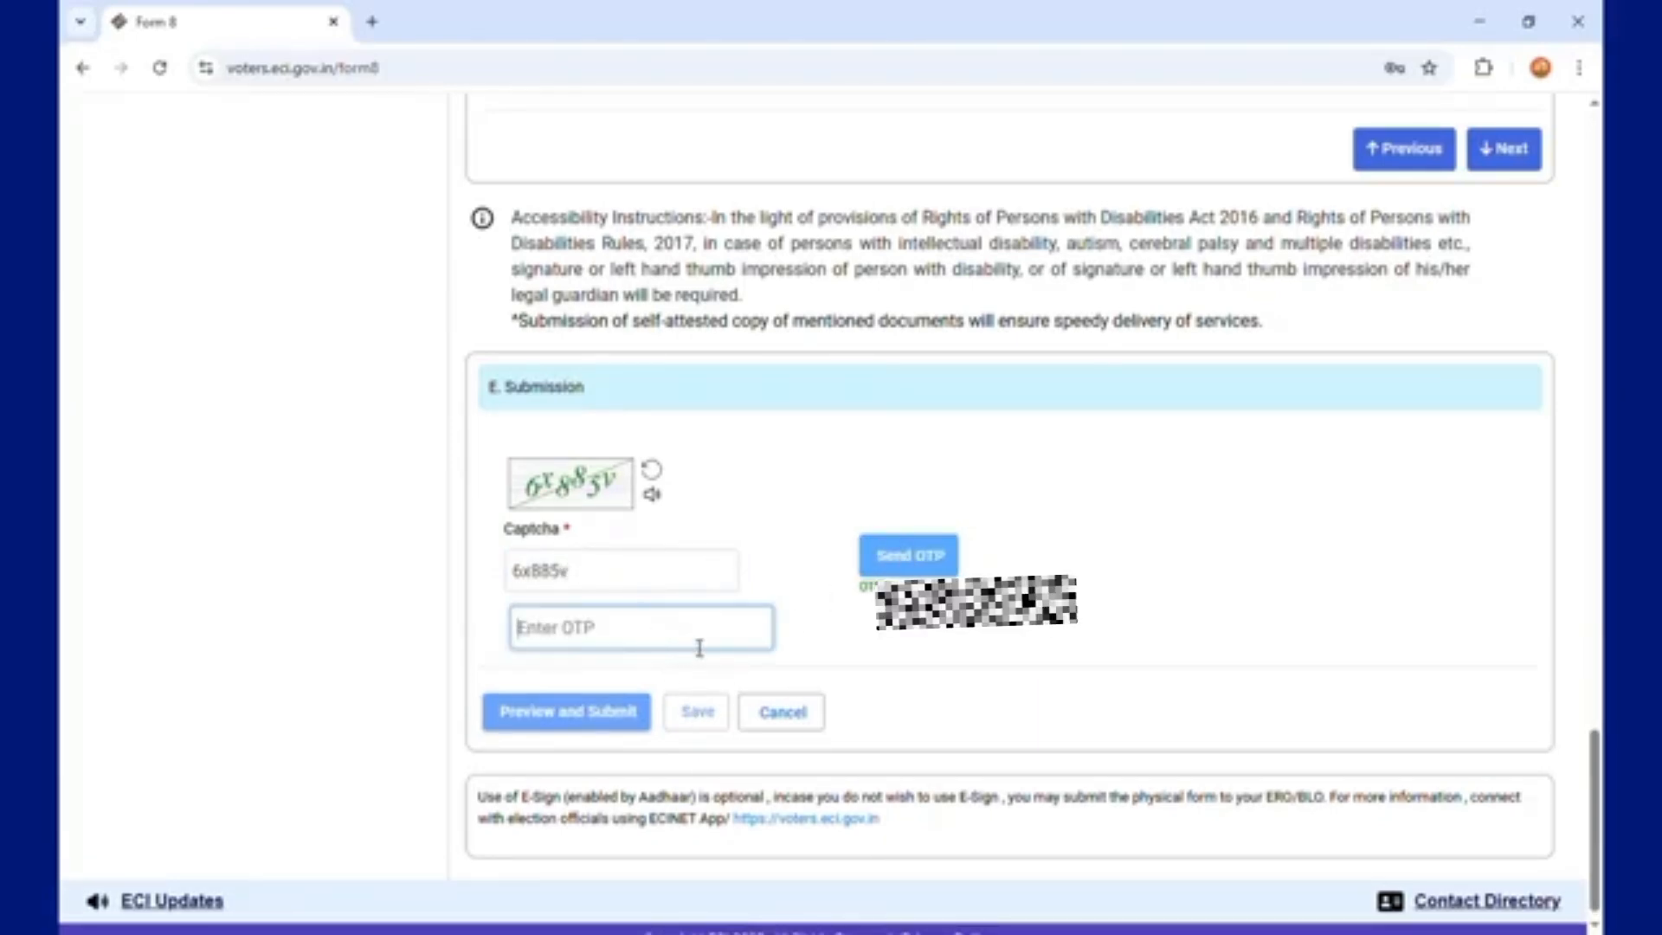
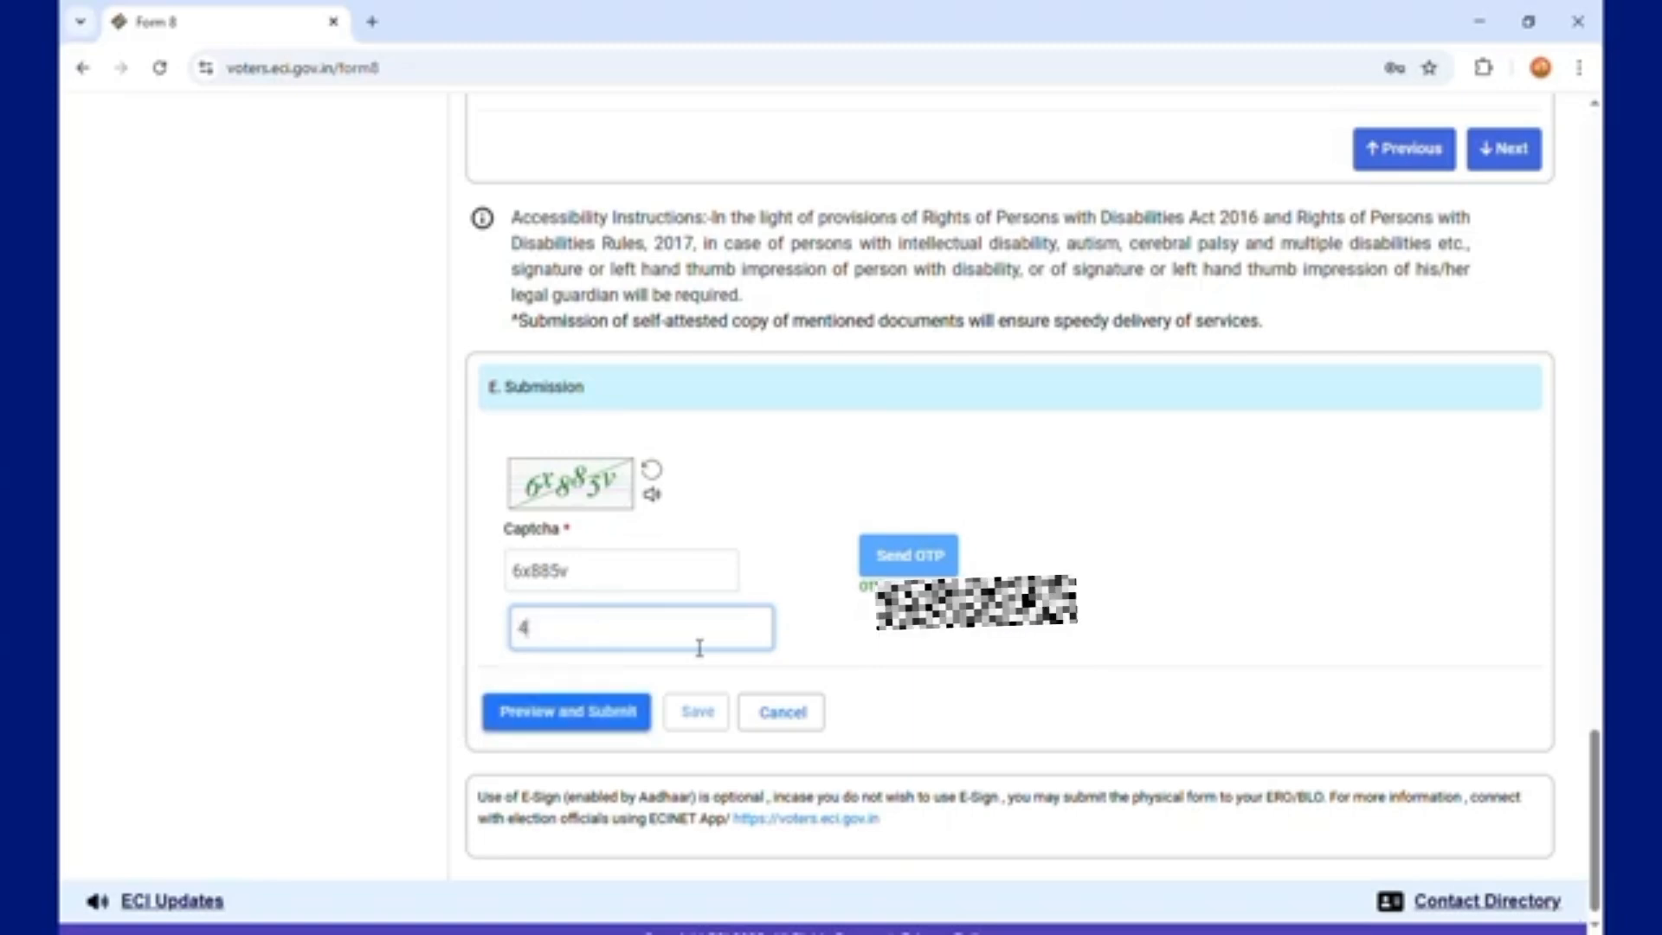
- Review the Form 8 preview down to the declaration and proceed to eSign
click(610, 714)
scroll(737, 322, down, 8)
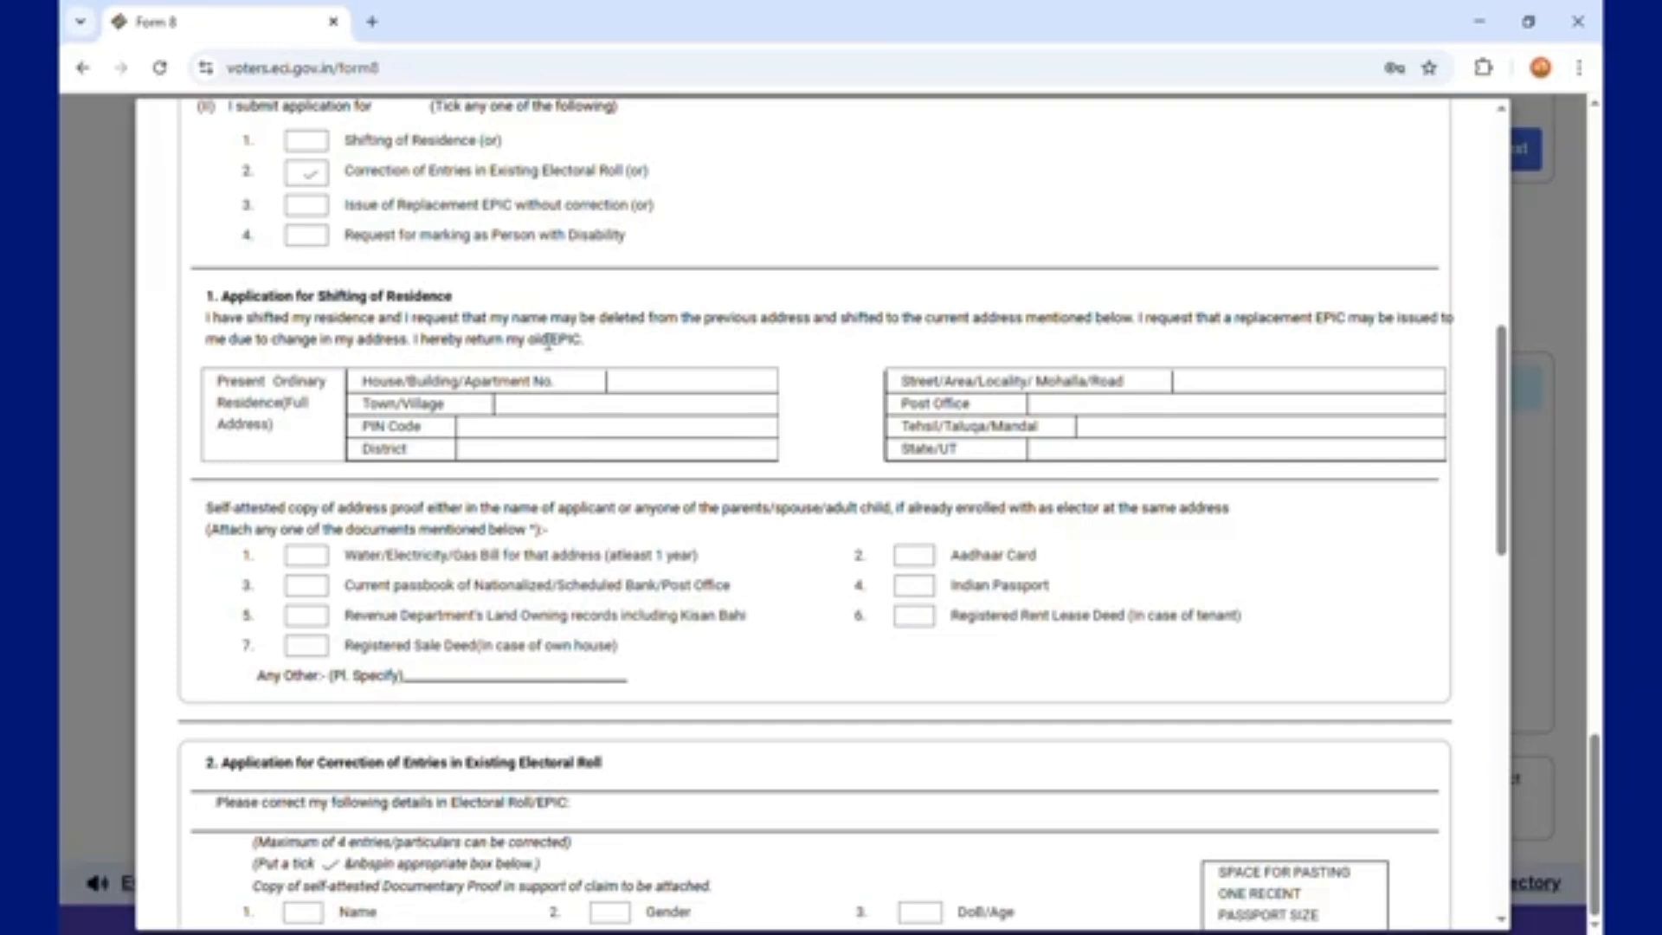
scroll(547, 341, down, 6)
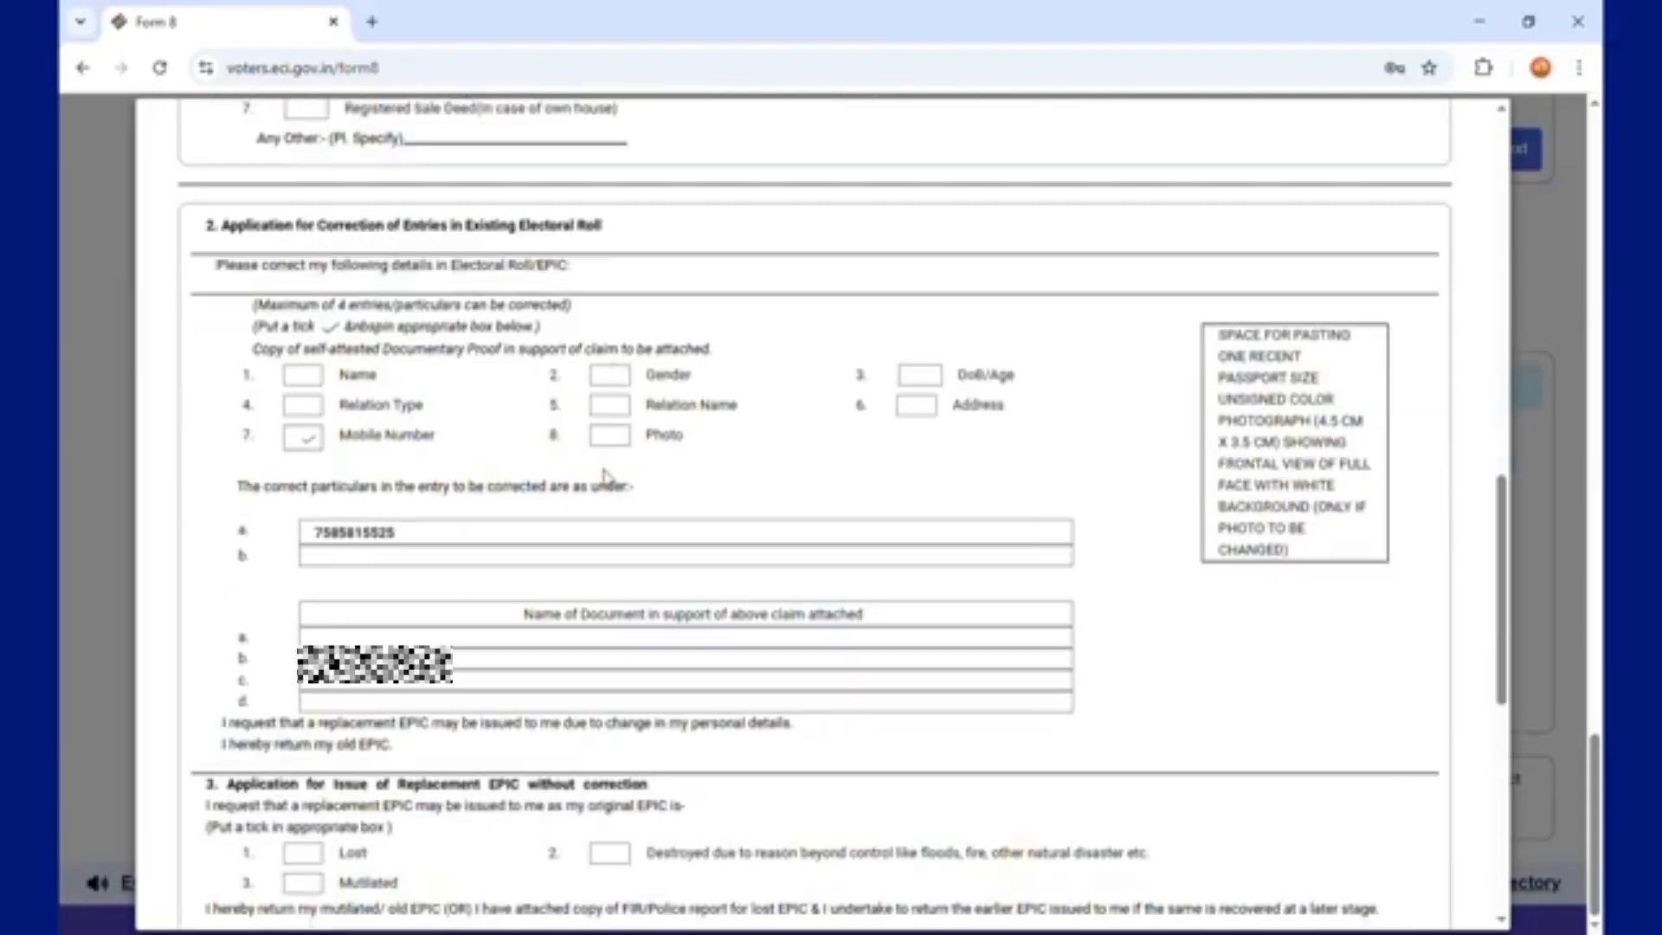
scroll(571, 472, down, 8)
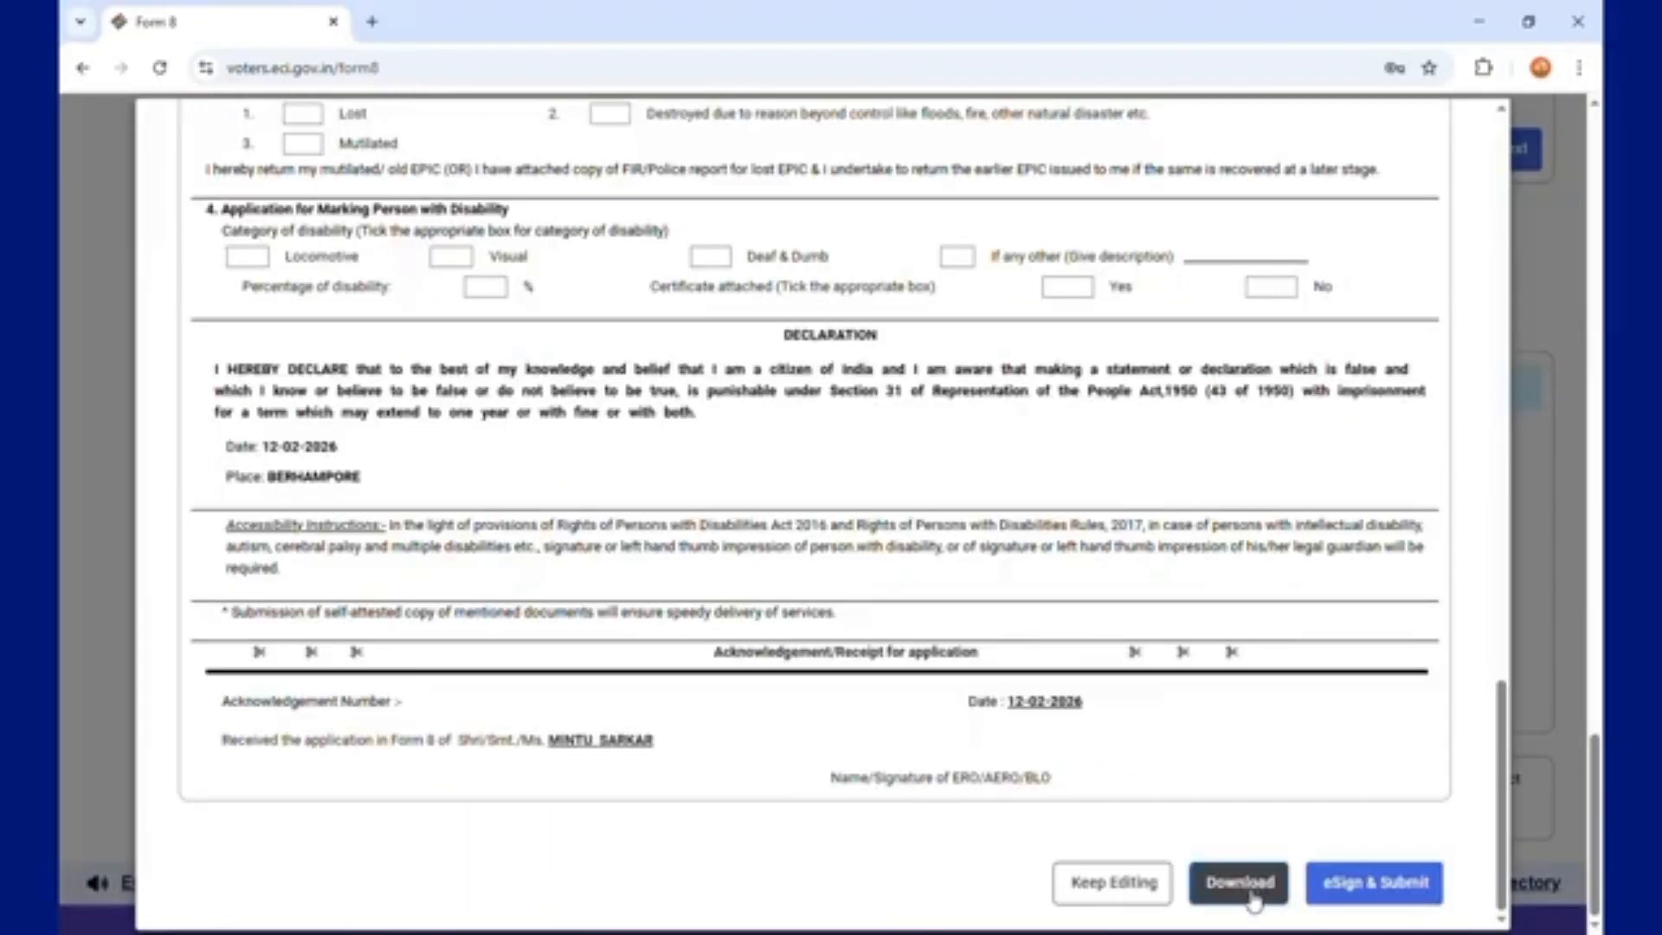
click(1375, 882)
- eSign the form with the applicant's Aadhaar number, consent and Aadhaar OTP
click(1173, 568)
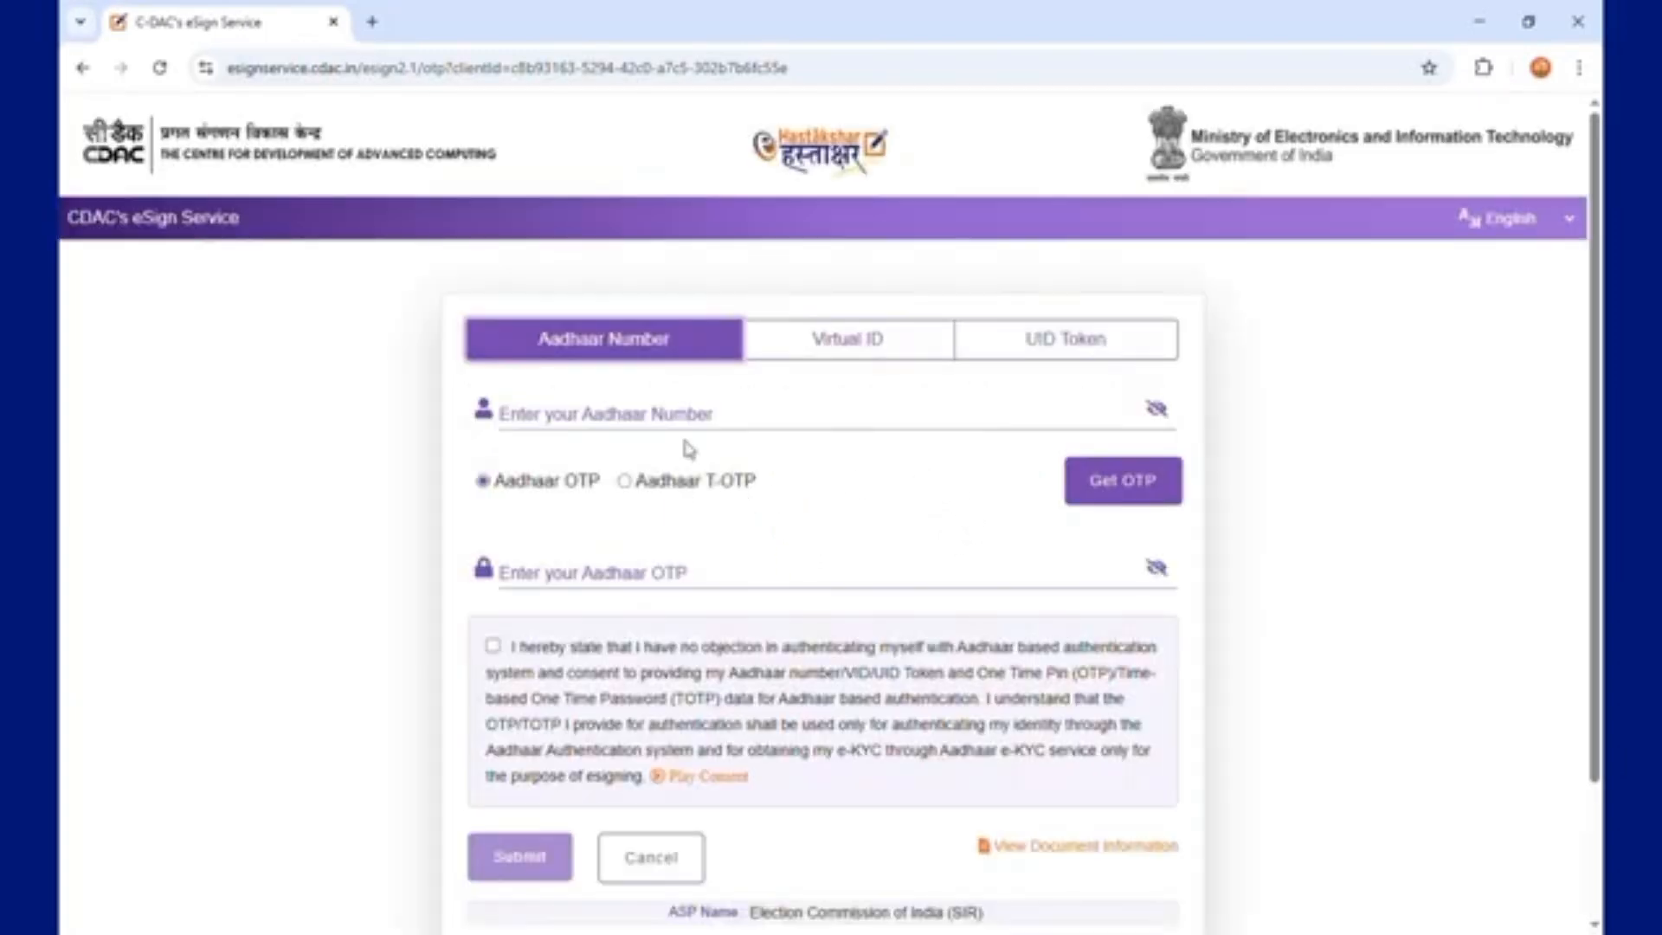
click(707, 428)
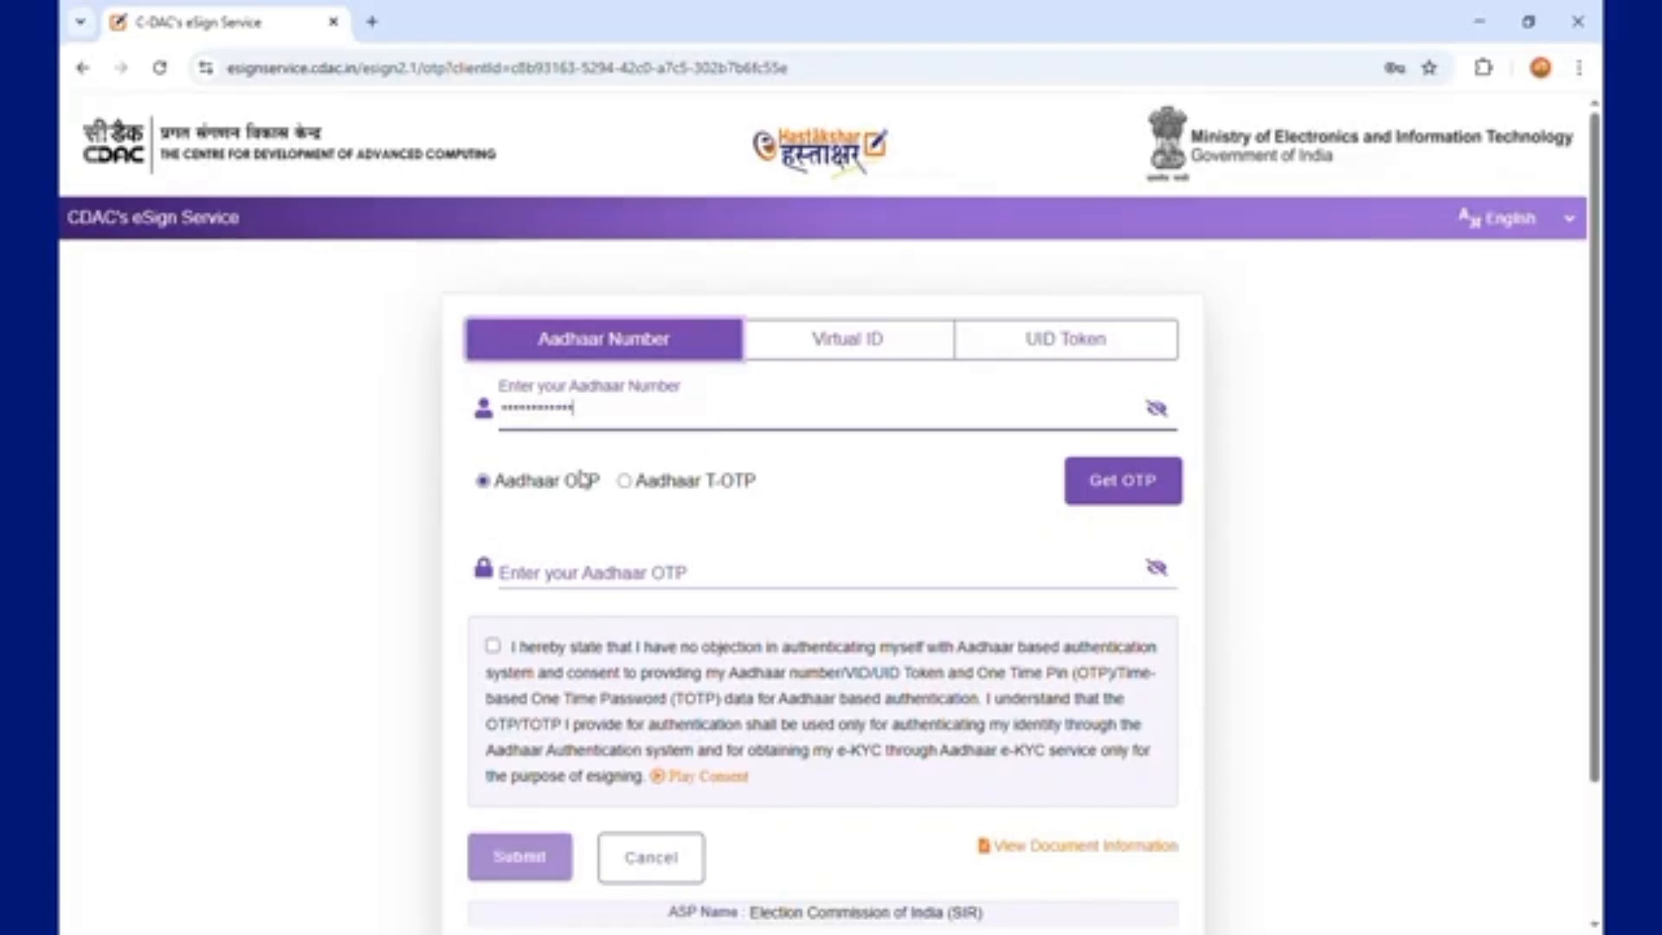
click(1124, 482)
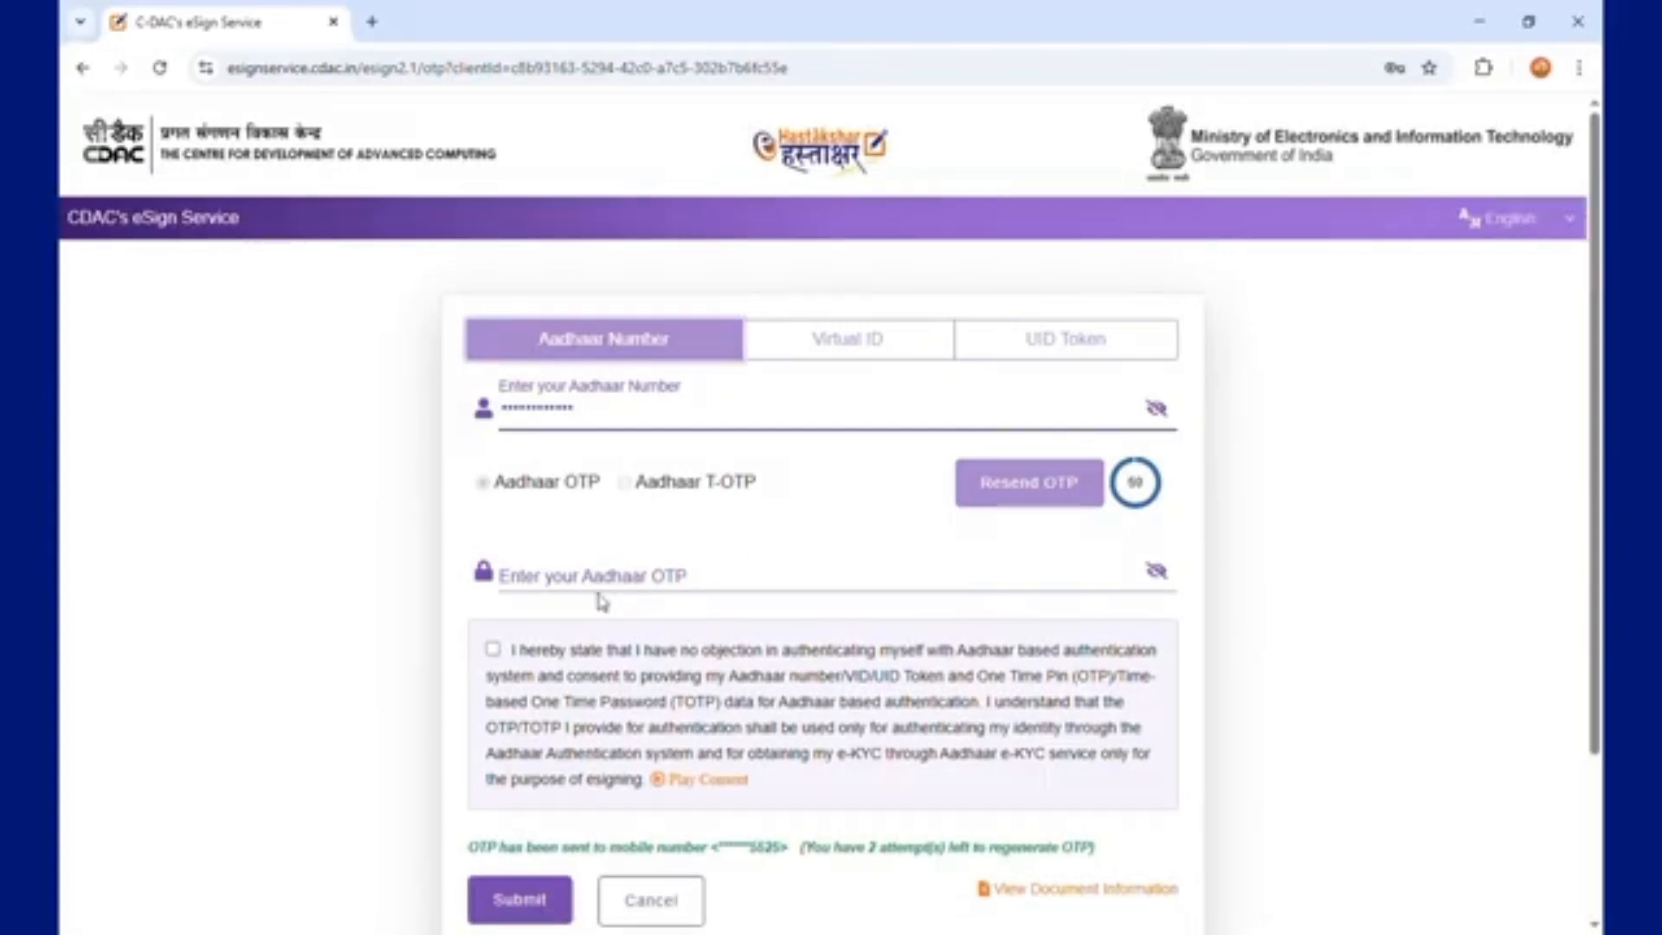
click(493, 647)
click(612, 589)
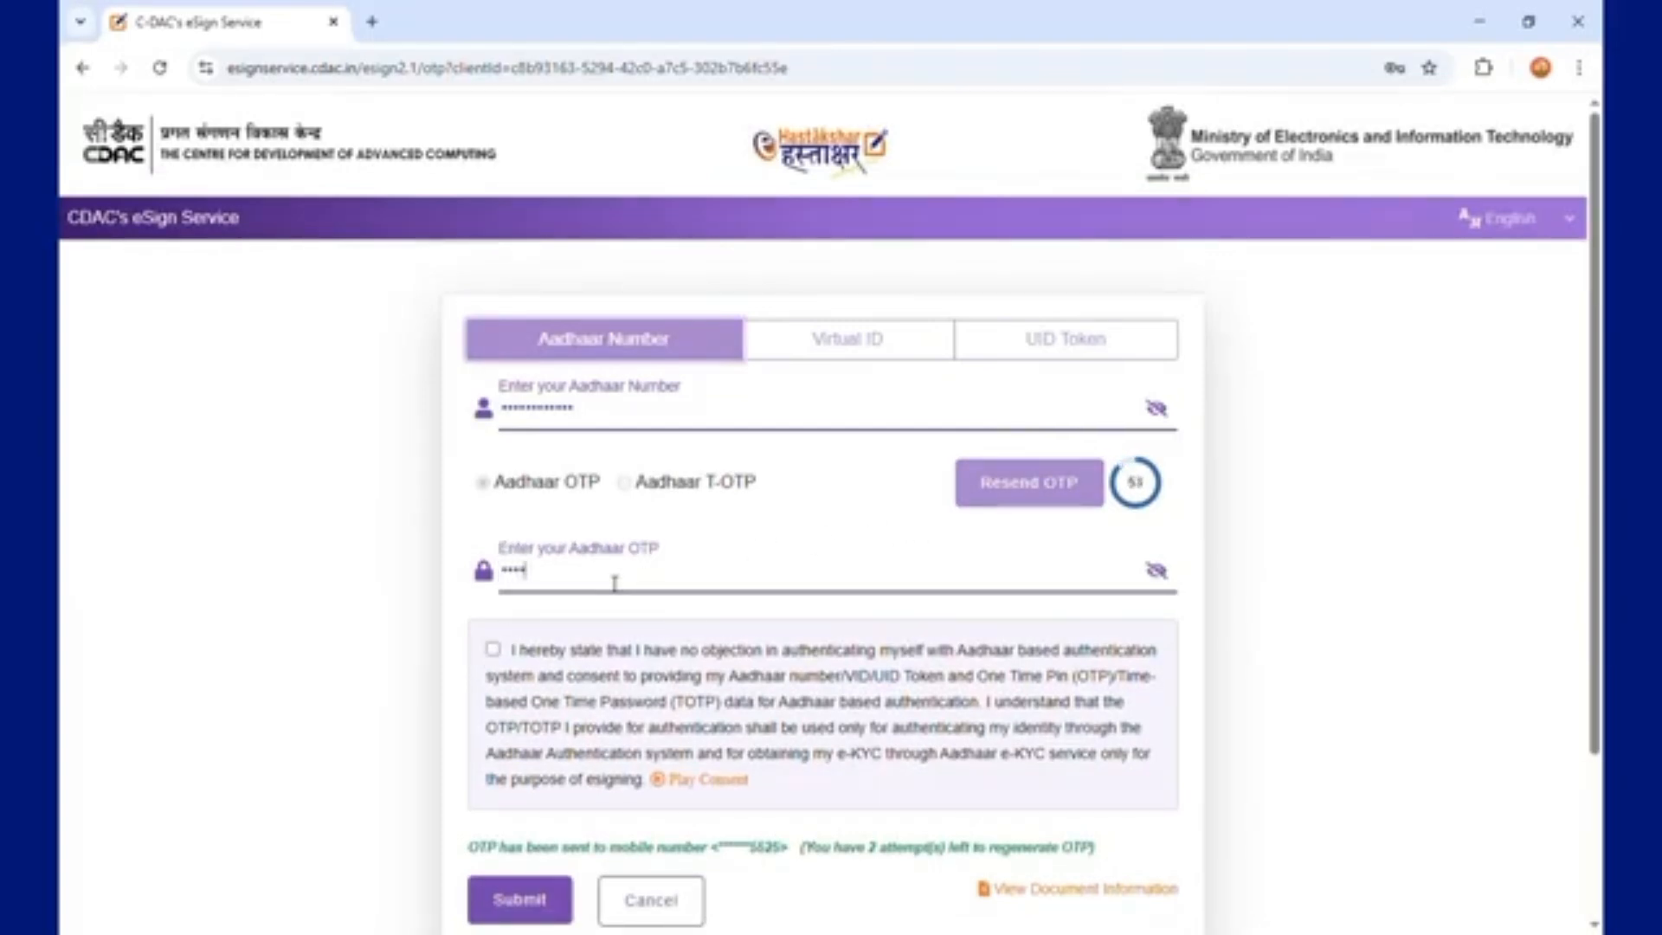
scroll(760, 556, down, 3)
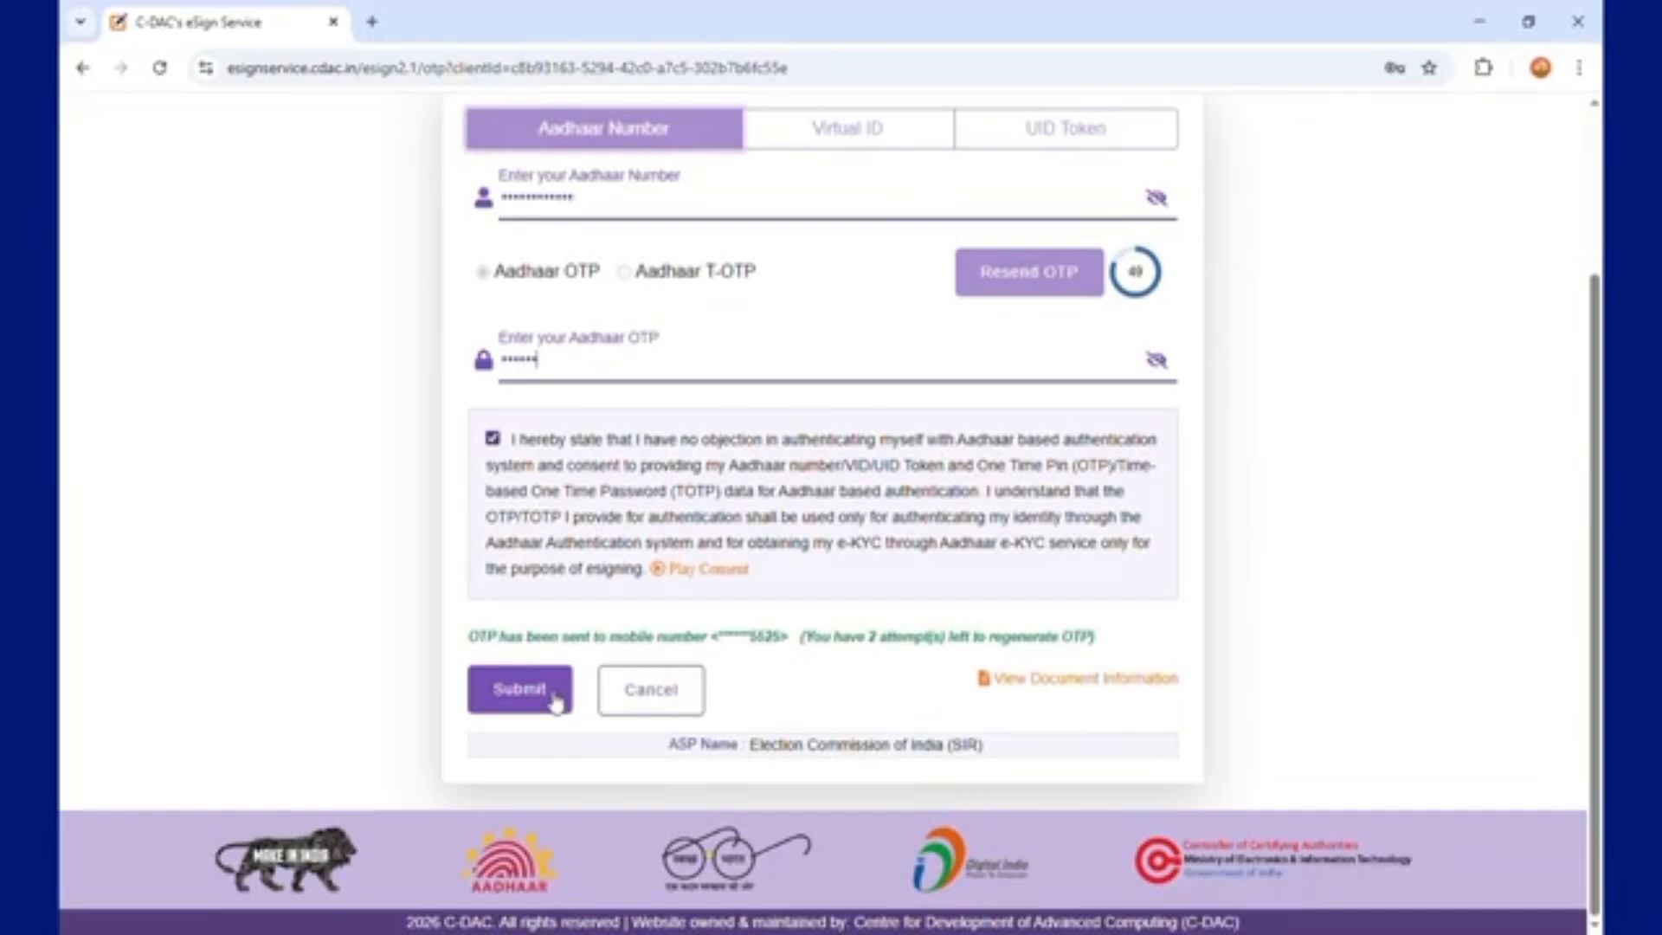
click(521, 690)
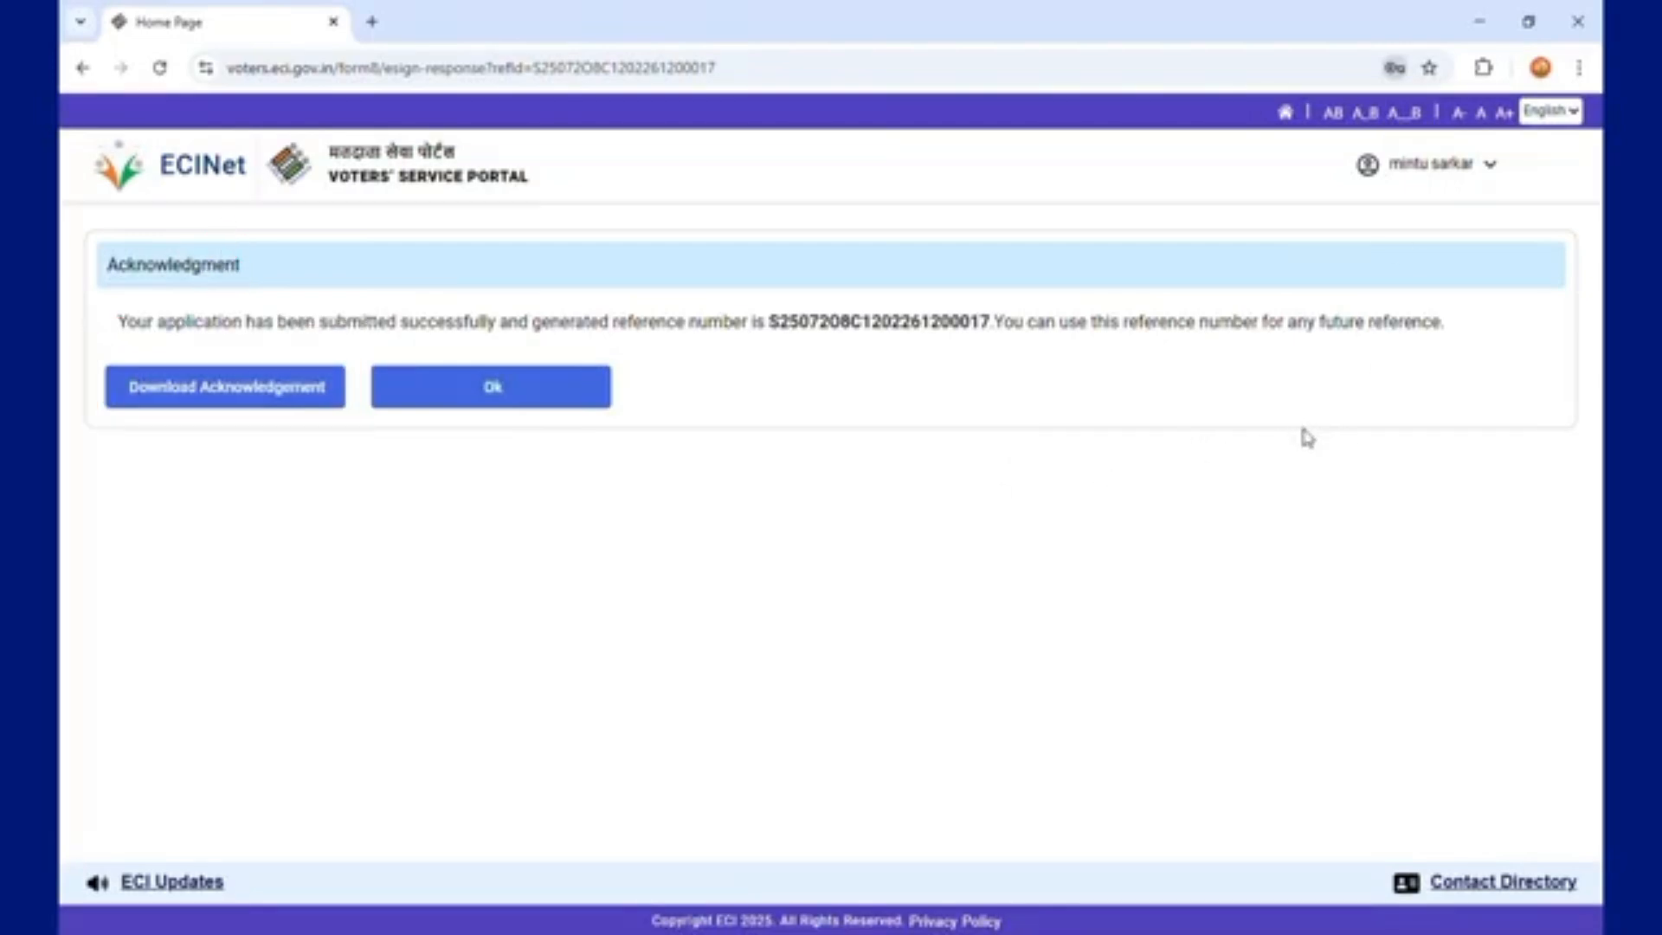
- Return to the portal and go to Track Application Status
click(554, 387)
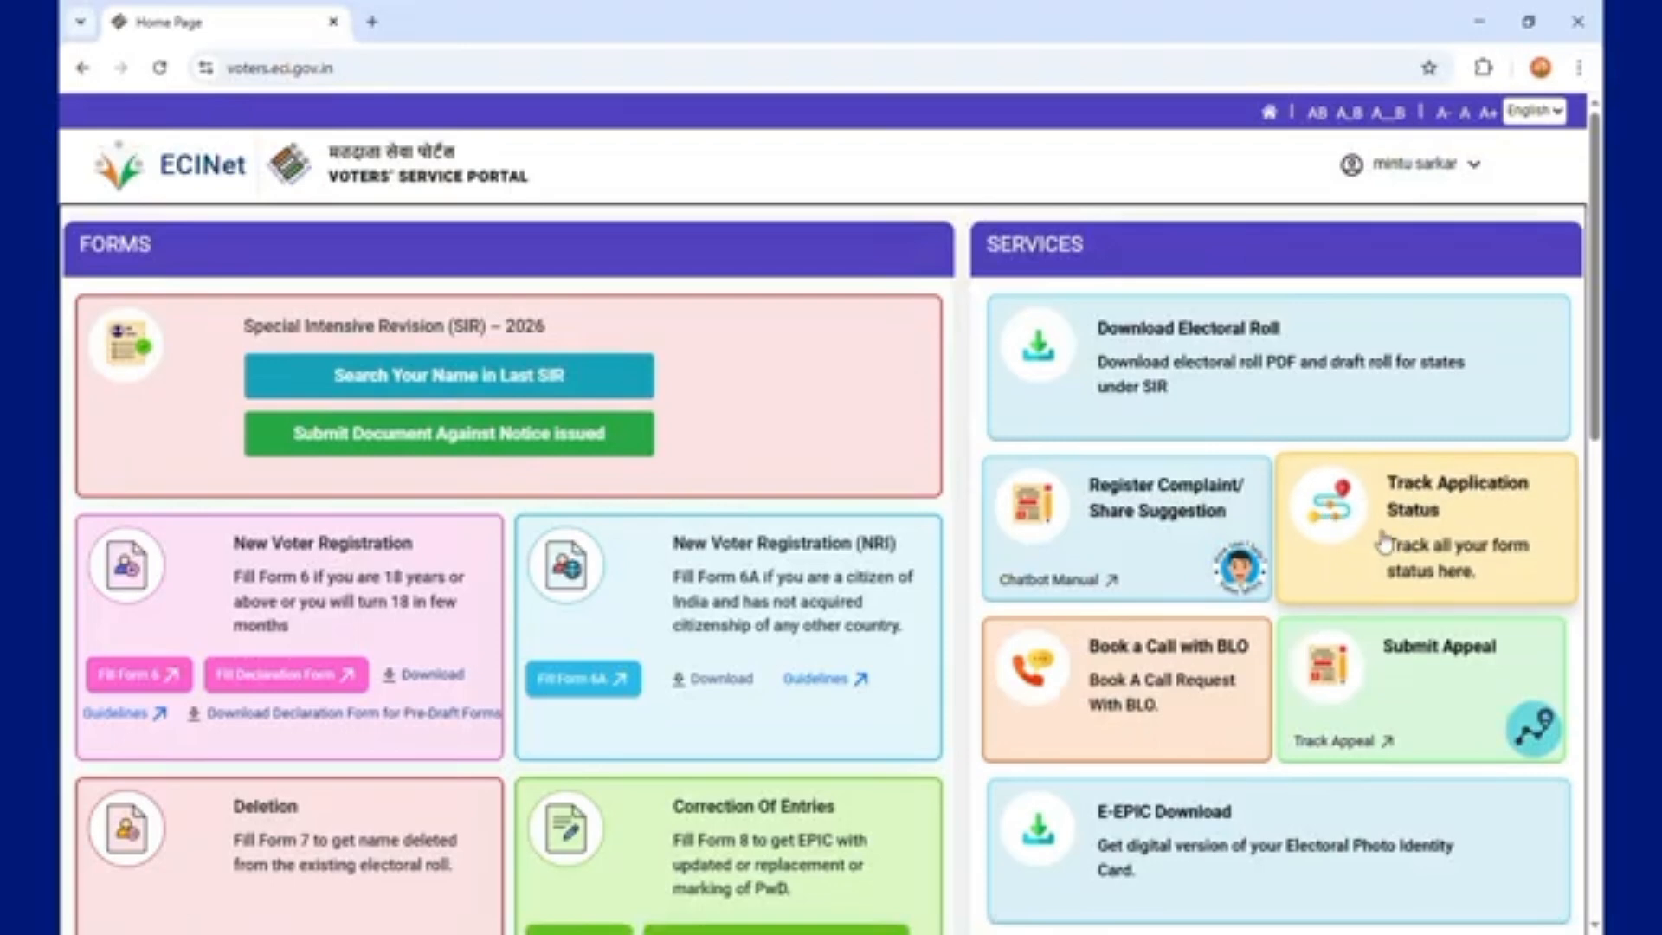
click(1424, 498)
click(696, 367)
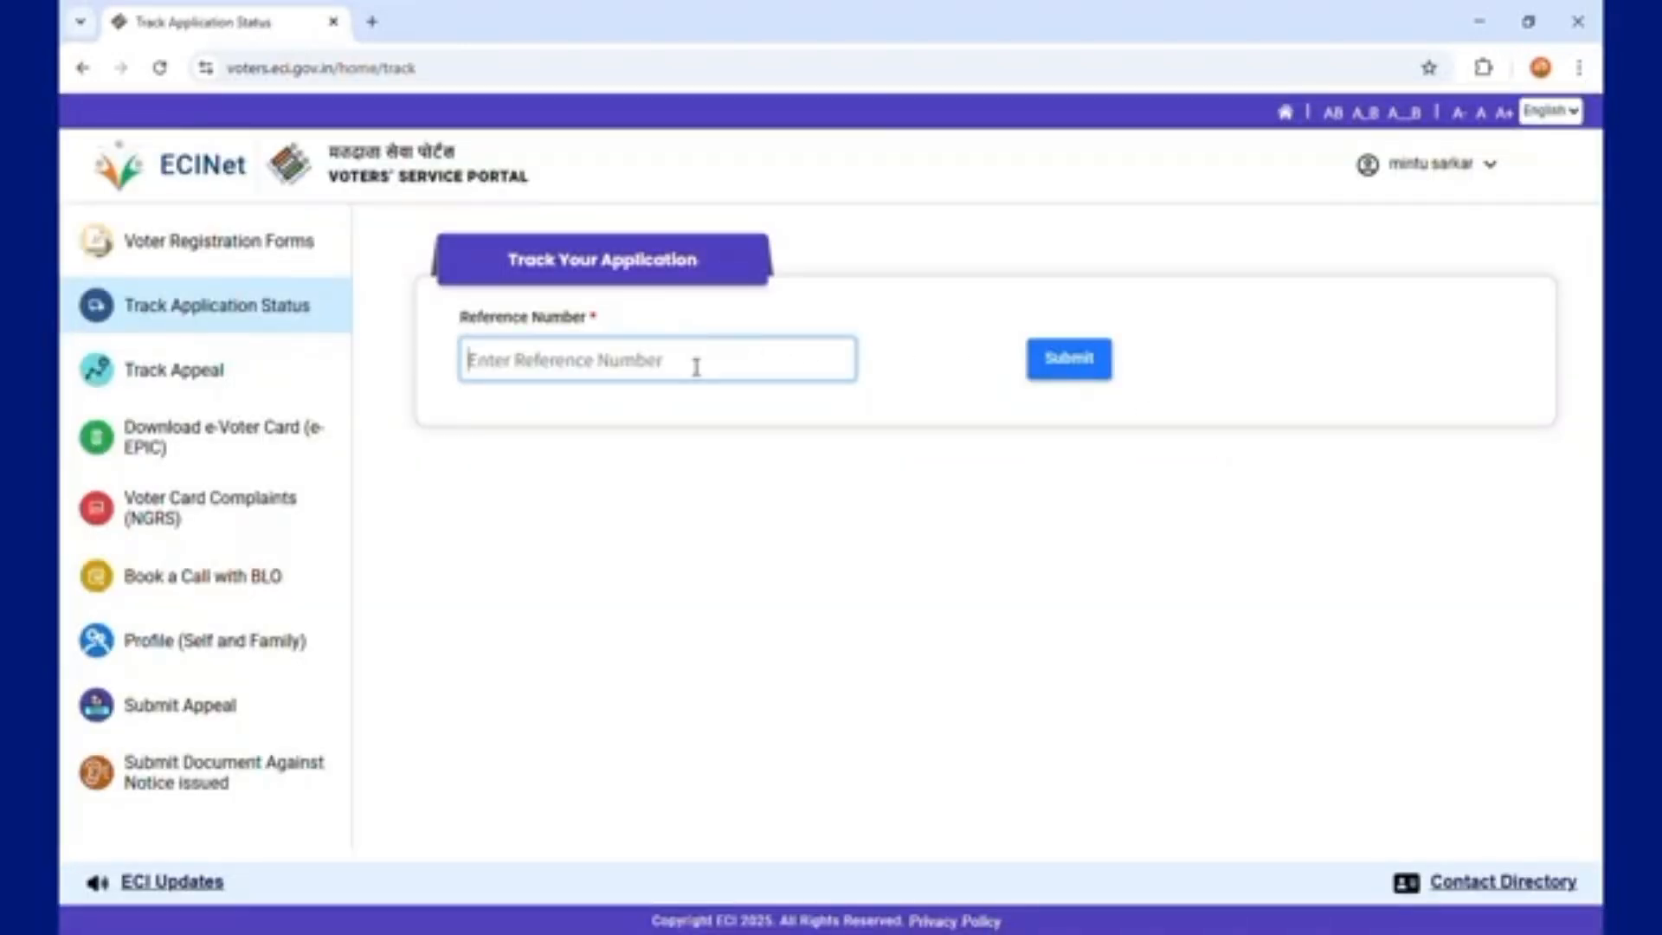
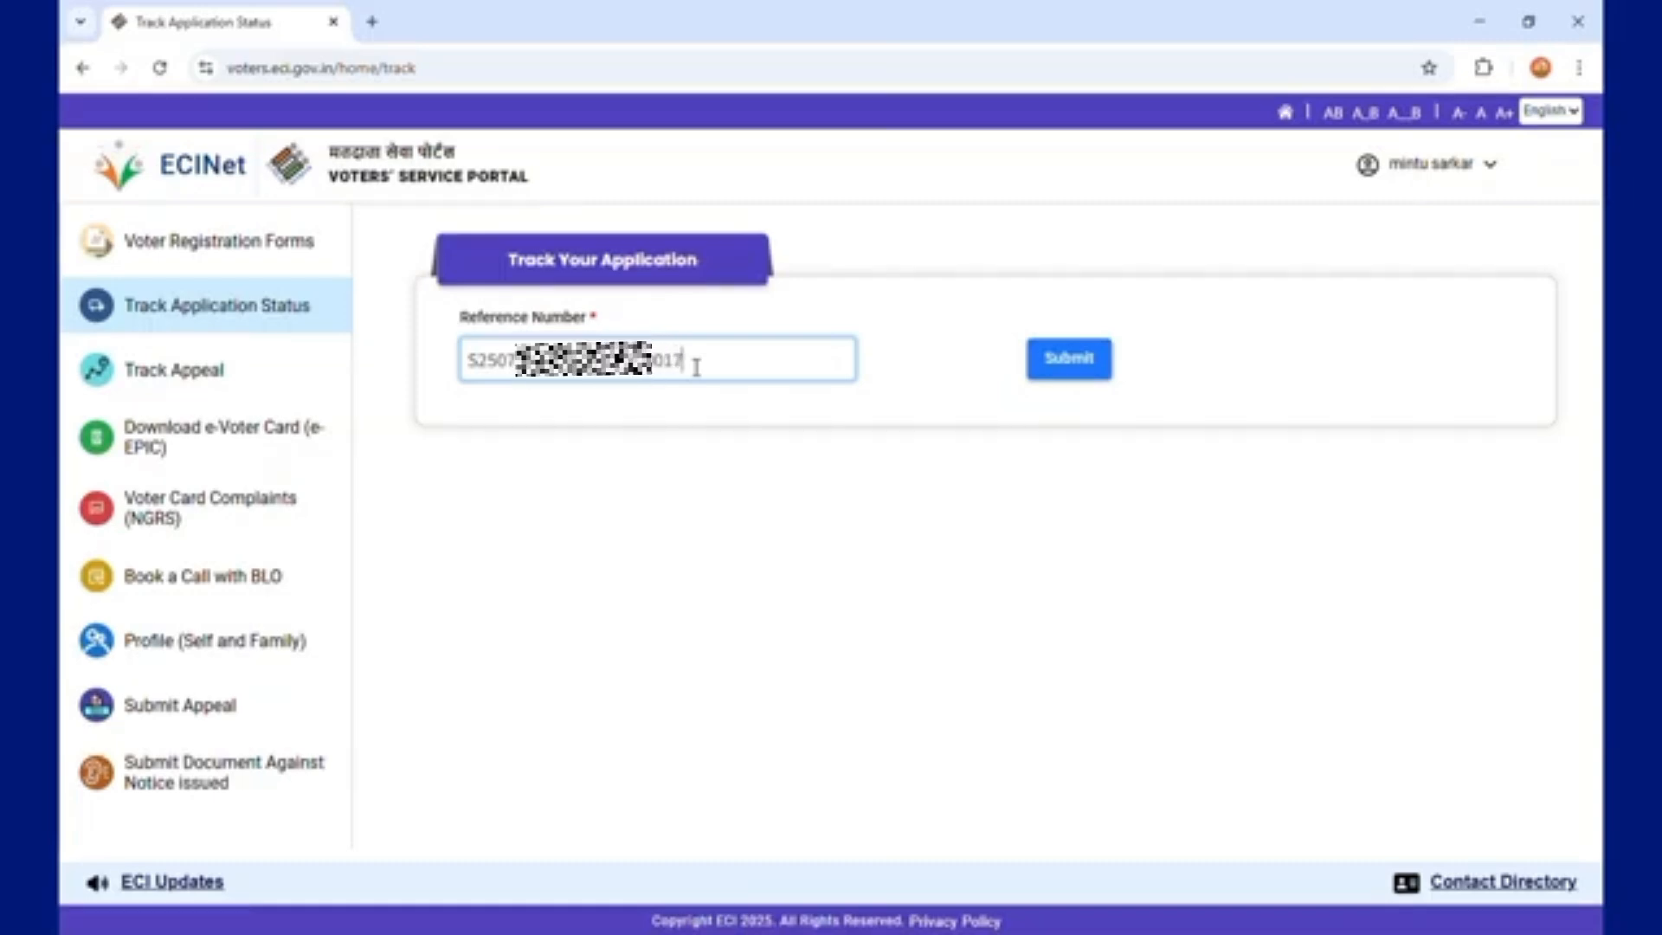
- Look up the application reference number and expand the FORM8 entry showing EROLL UPDATED
click(1050, 364)
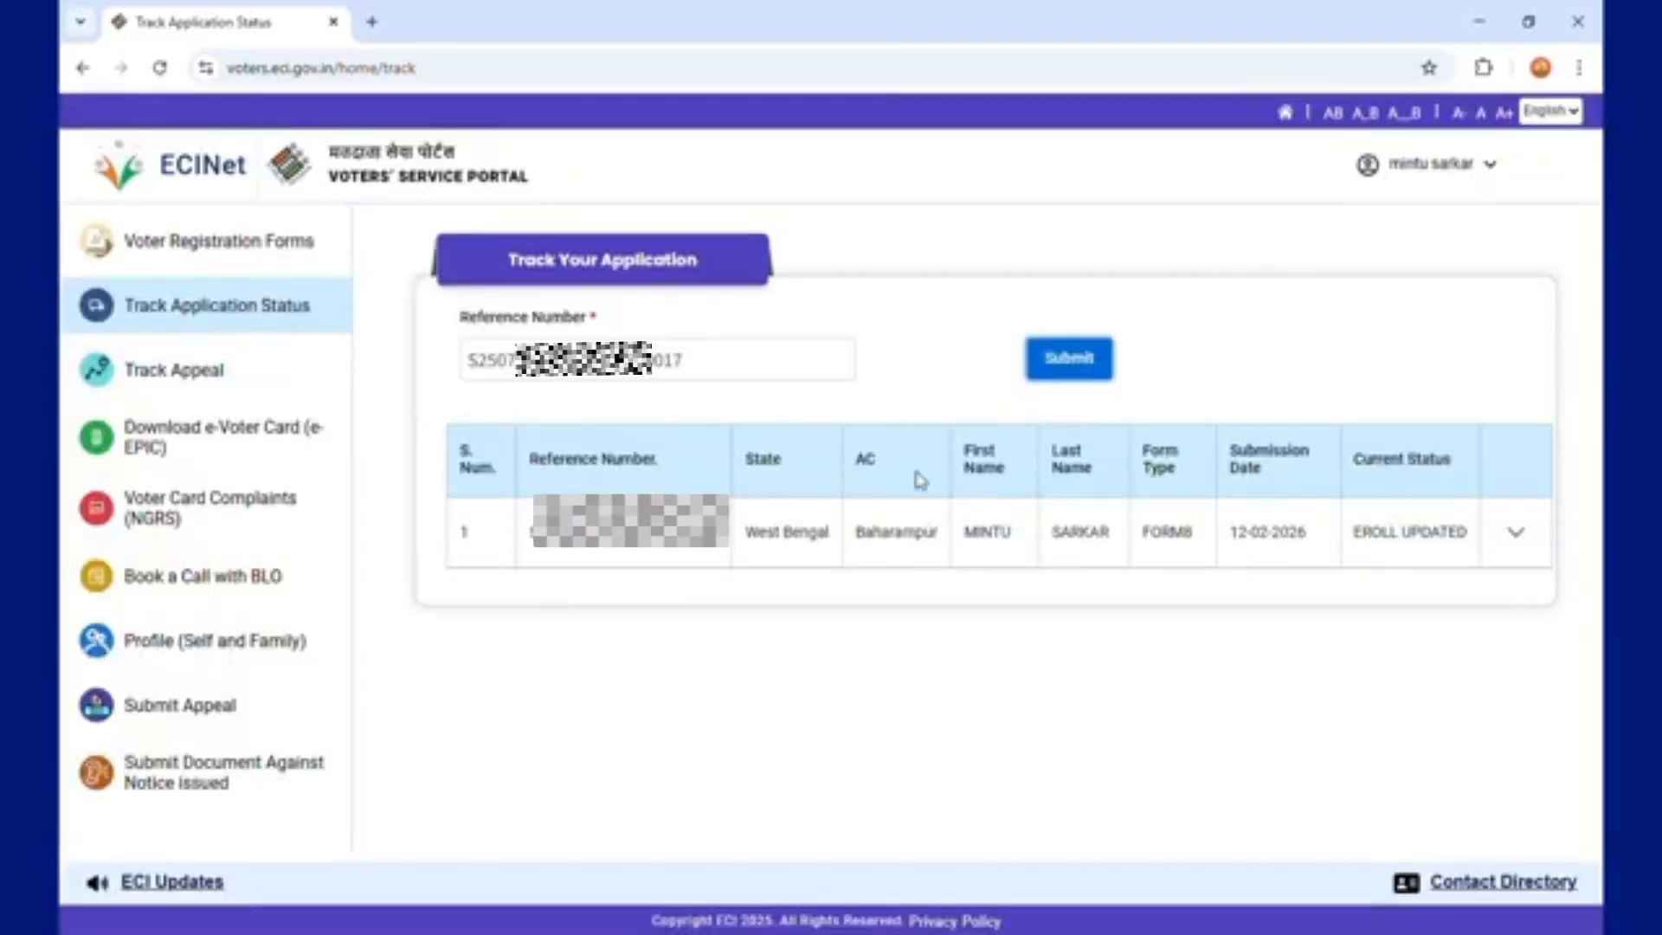
click(1514, 533)
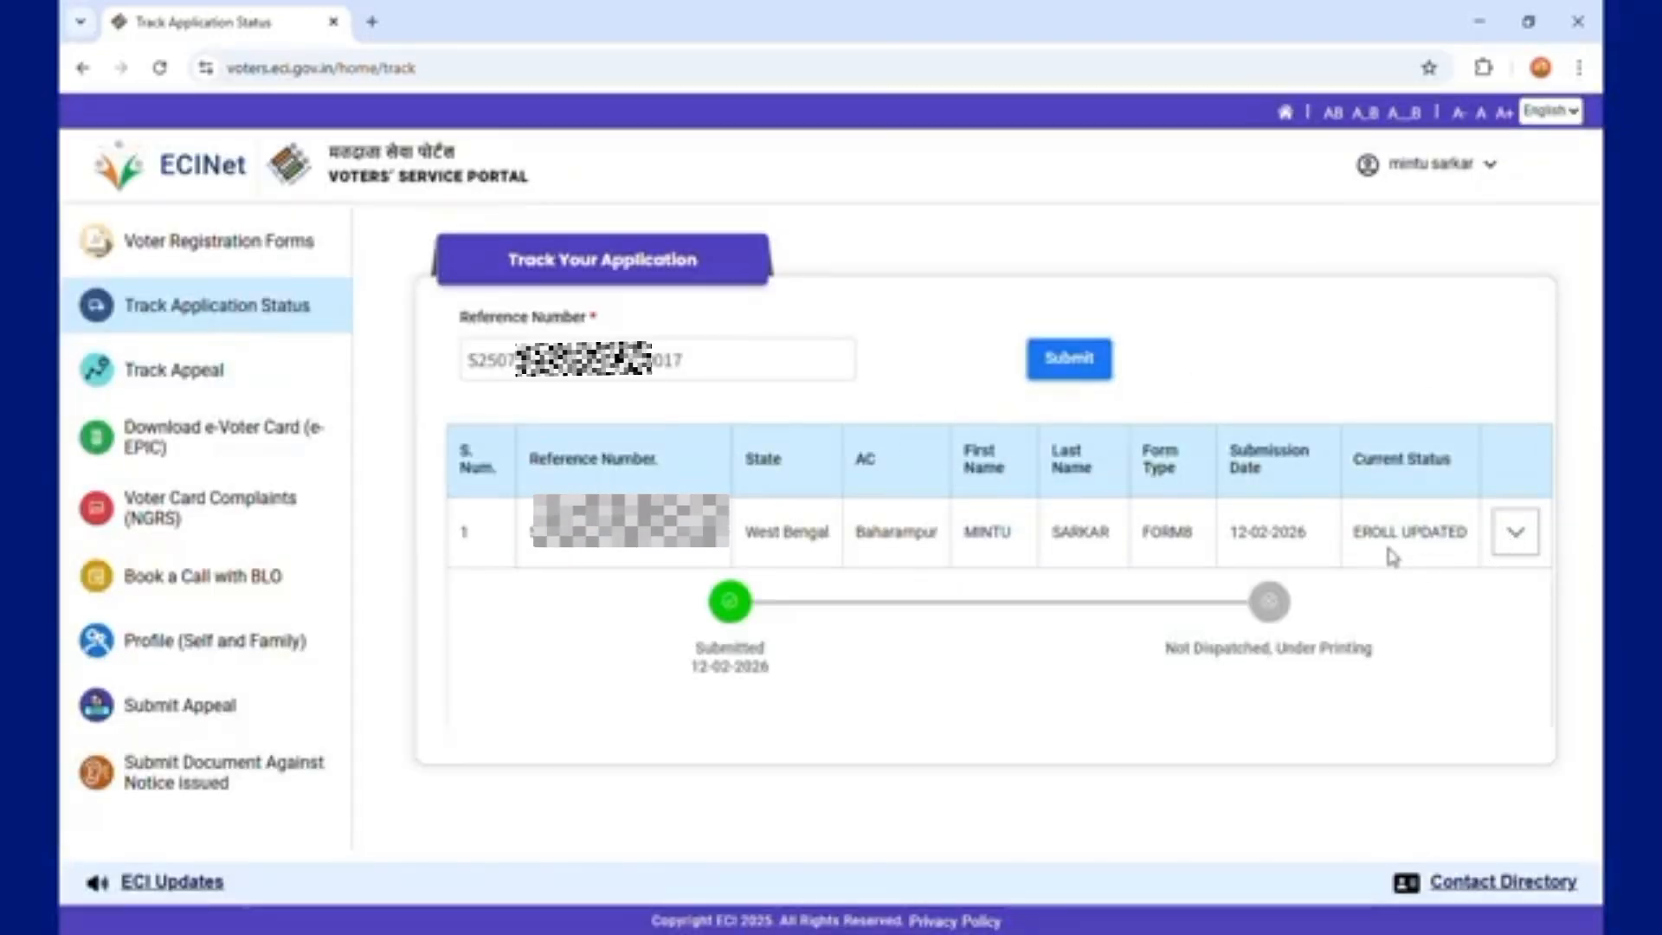